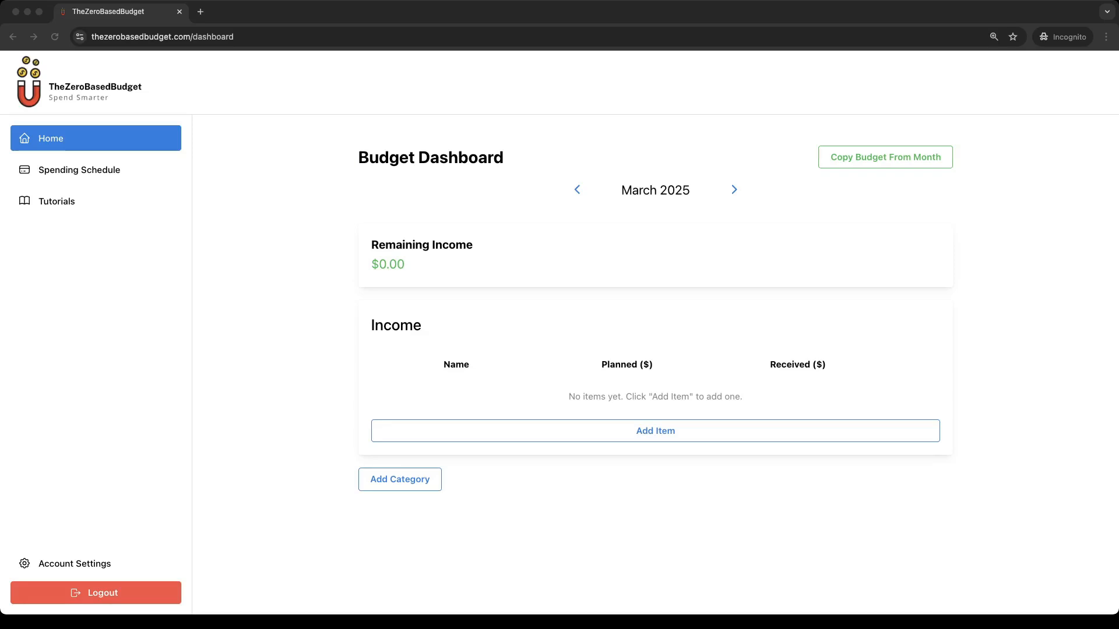
- Add two income items and fill in the first as "Husband" with a planned amount of $3,000
double_click(655, 435)
left_click(464, 395)
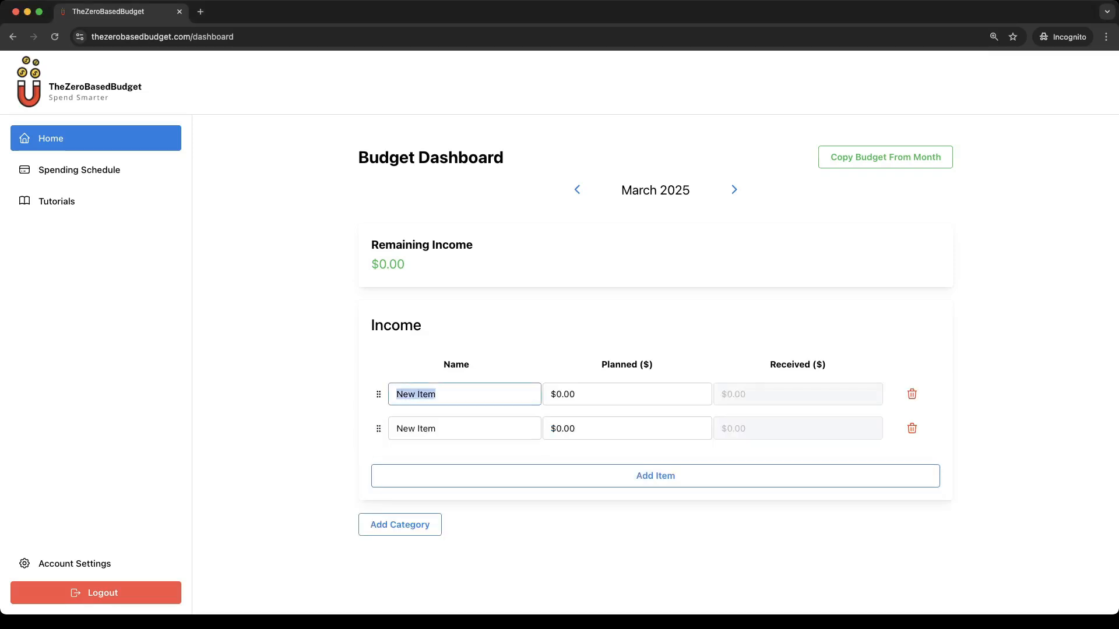
type("Husband")
key("Tab")
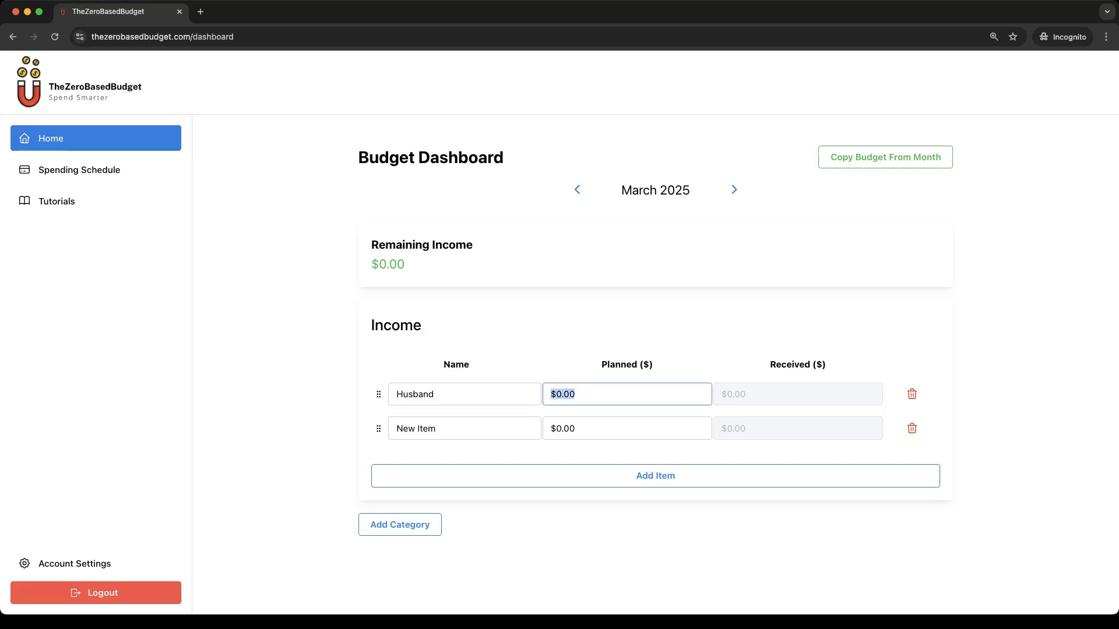
type("3000")
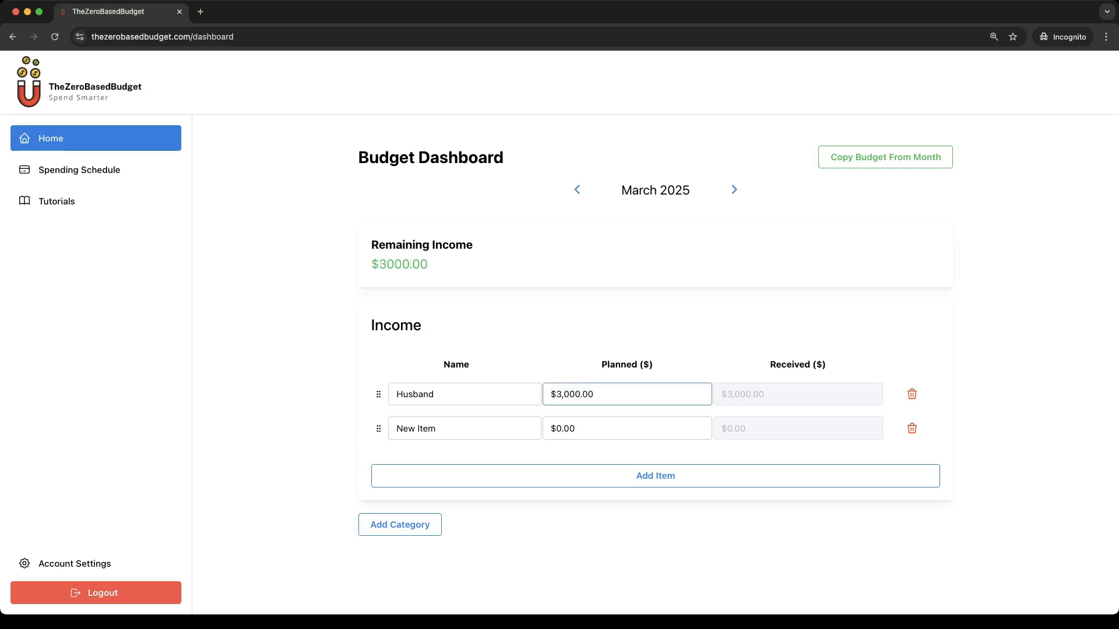
key("Tab")
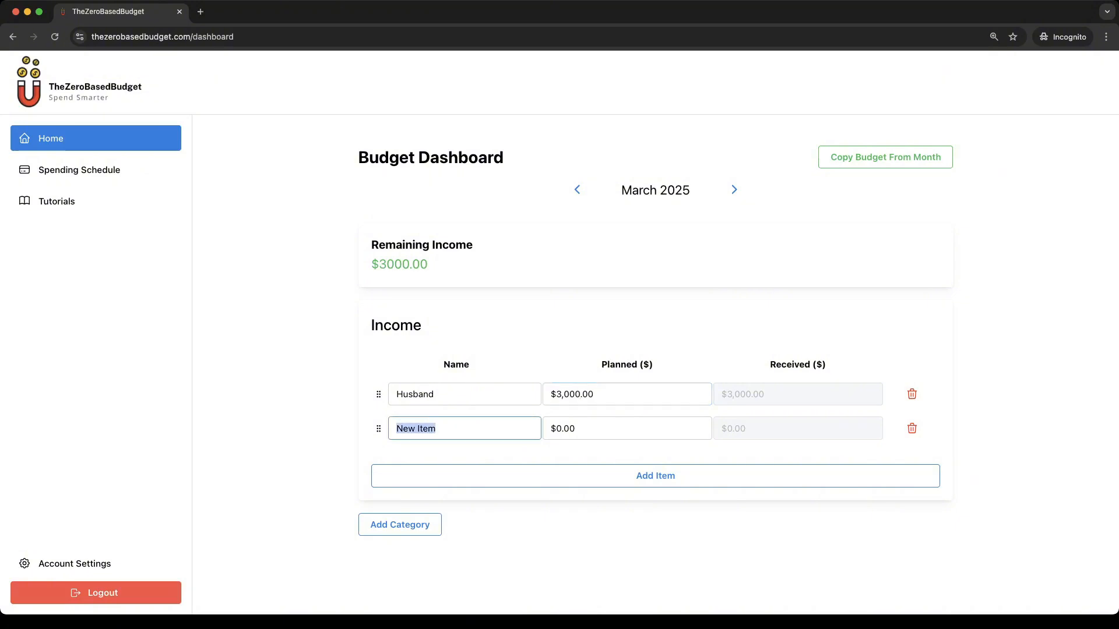
- Name the second income item "Wifes Monthly" and rename the first one "Husband Monthly"
type("Wife")
type("s Pa")
key("BackSpace")
key("BackSpace")
type("Monthly")
left_click(415, 394)
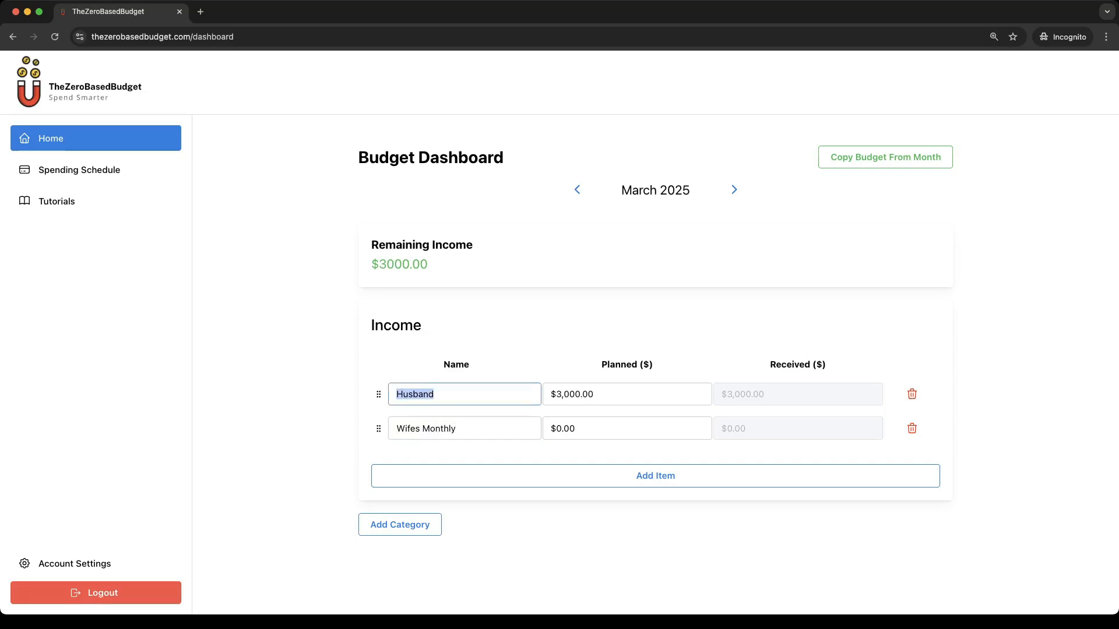
key("Right")
type("Monthly")
- Set the planned amount of the Wifes Monthly income item to $2,800
key("Tab")
key("Tab")
key("Tab")
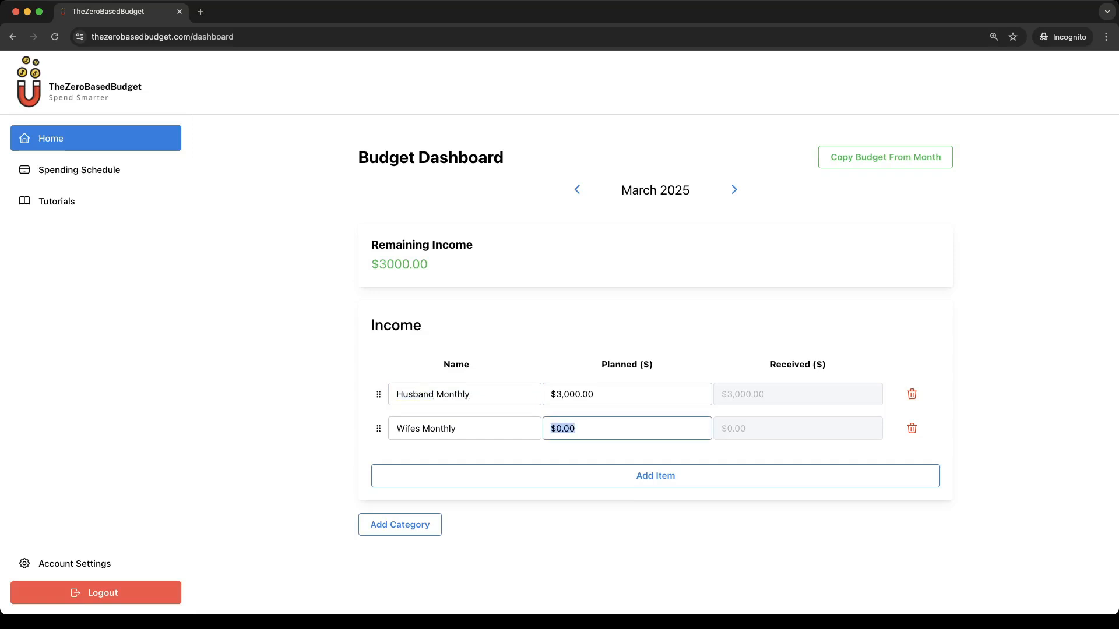
type("289")
key("BackSpace")
type("00")
- Add a new budget category below Income and name it "Savings"
left_click(400, 525)
scroll(402, 513, "down", 3)
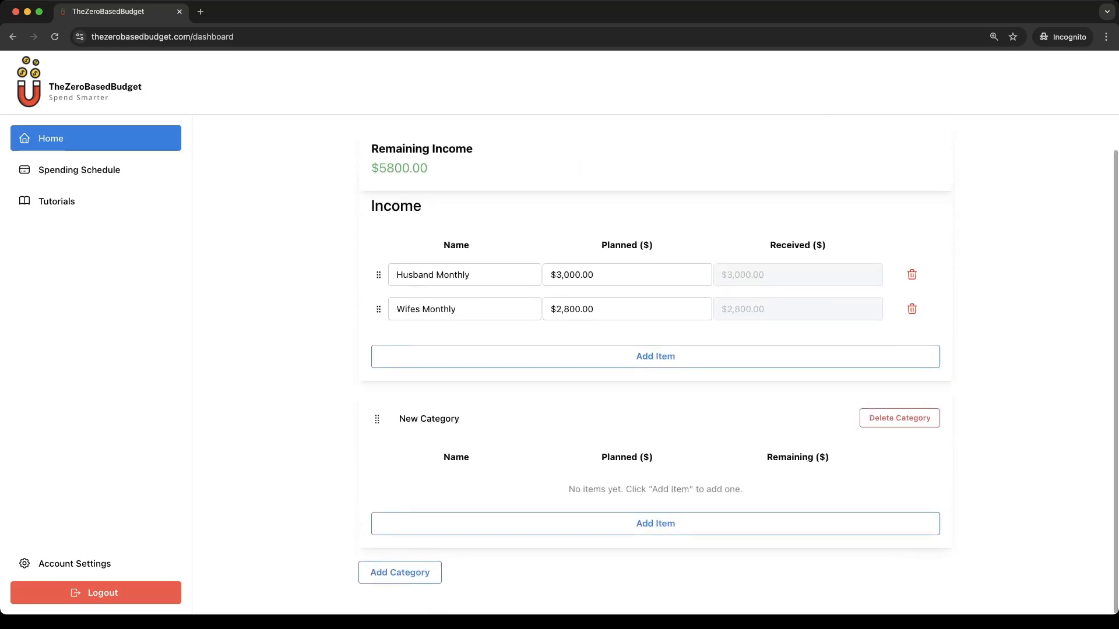
triple_click(429, 419)
type("SAvi")
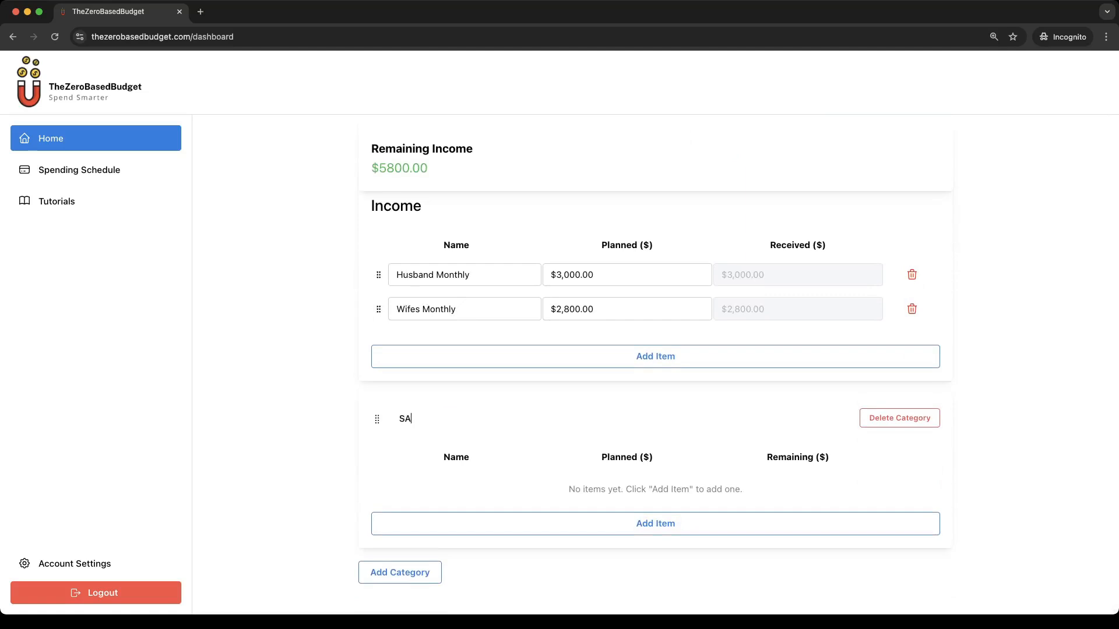
key("BackSpace")
key("BackSpace")
key("BackSpace")
type("avings")
- Add a "Savings Account" item with a planned amount of $500 to the Savings category
type("unt")
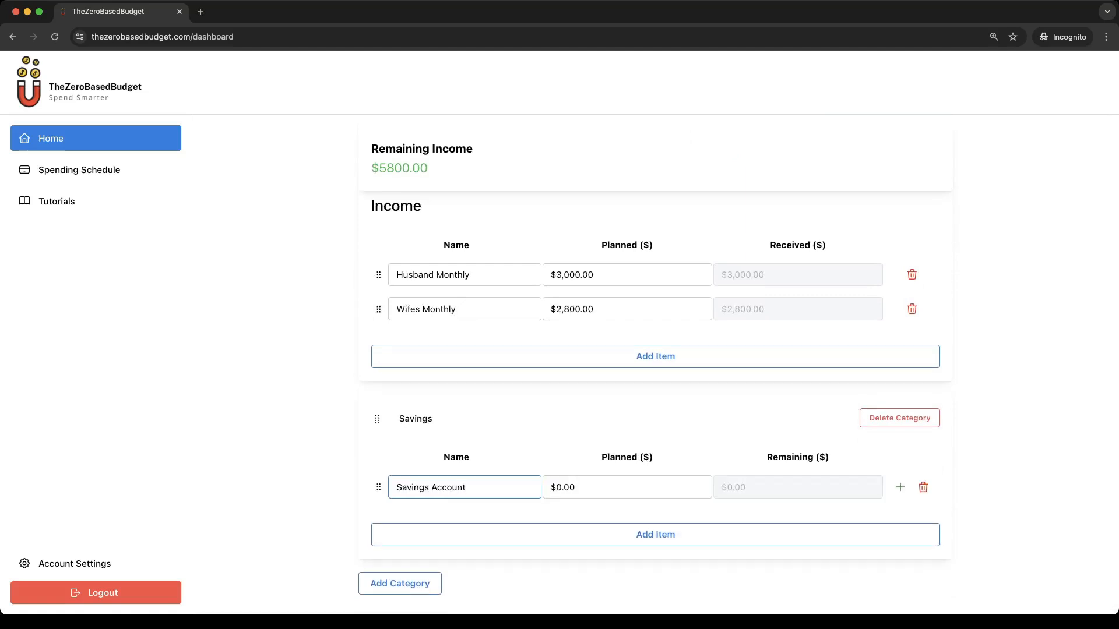
key("Tab")
type("500")
- Add a "401k" item with a planned amount of $300 to the Savings category
key("Return")
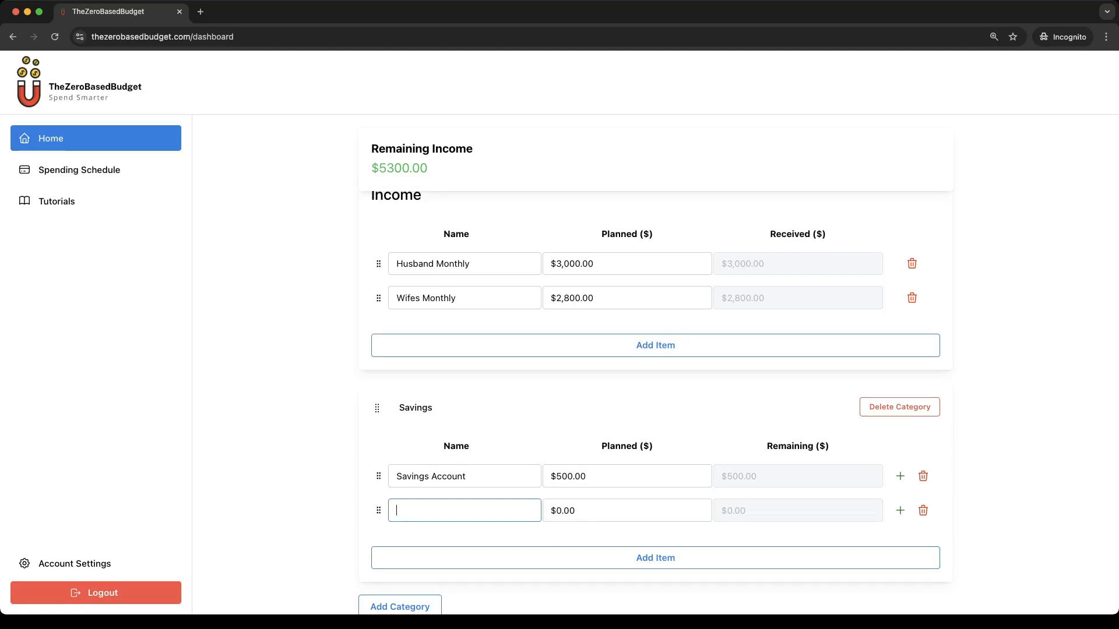
type("401k")
key("Tab")
type("300")
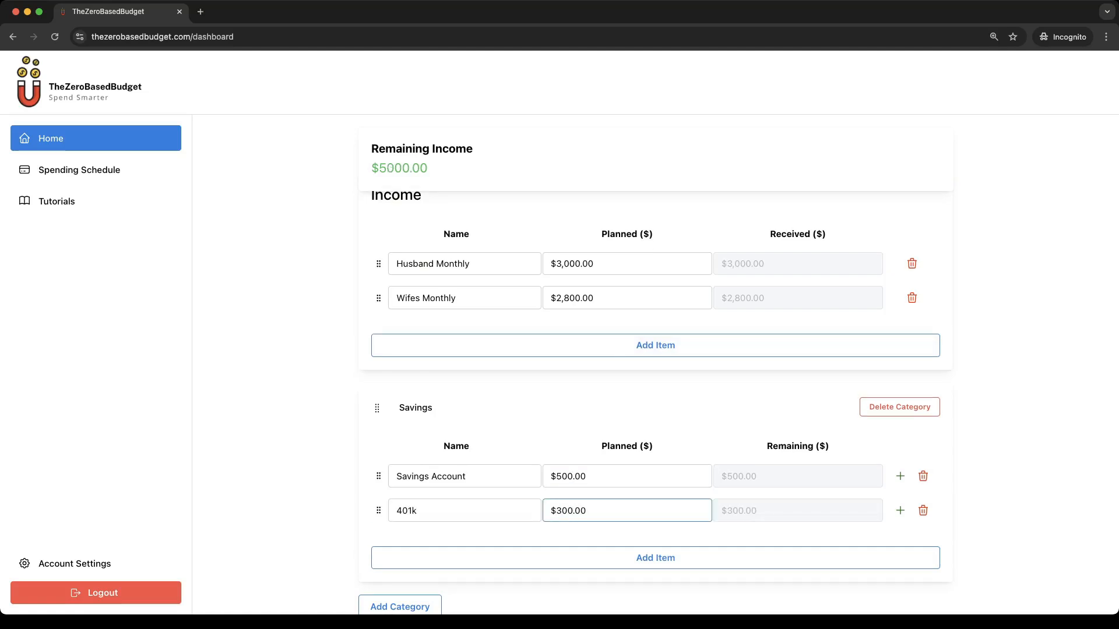
left_click_drag(372, 168, 428, 168)
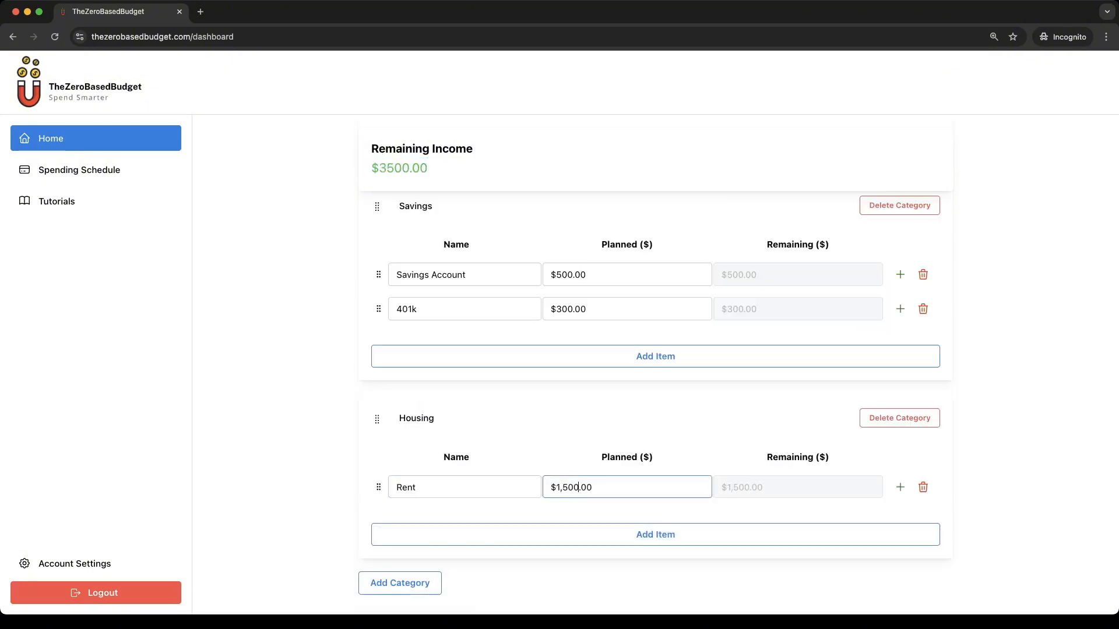
- Add an item named "Utitlies" with a planned amount of $200 below Rent in the Housing category
scroll(578, 476, "down", 1)
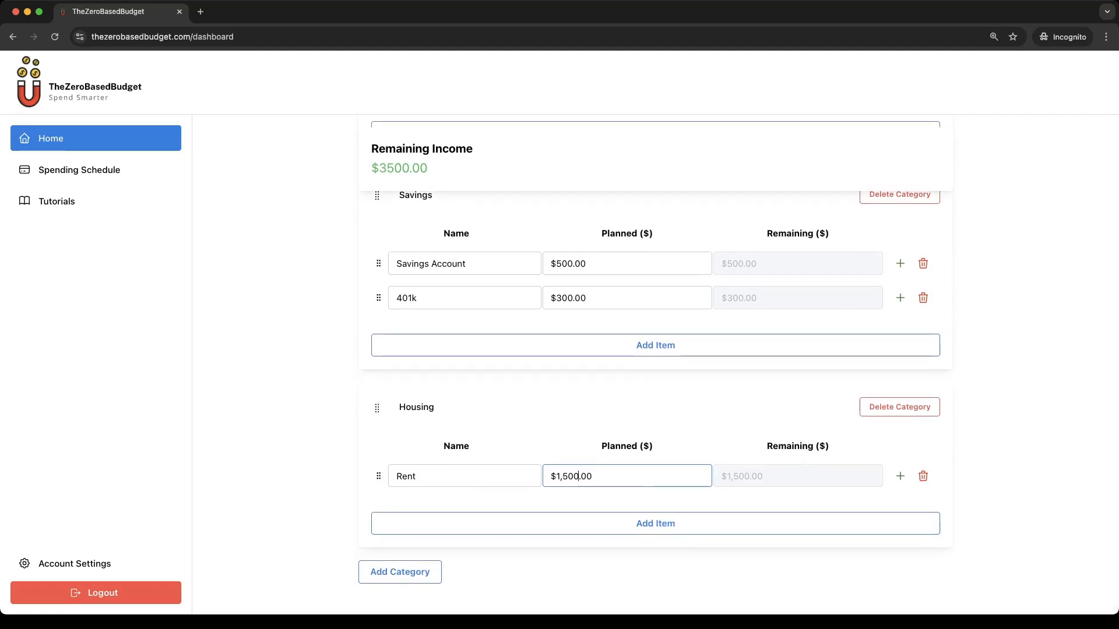
key("Return")
type("Utitlies")
key("Tab")
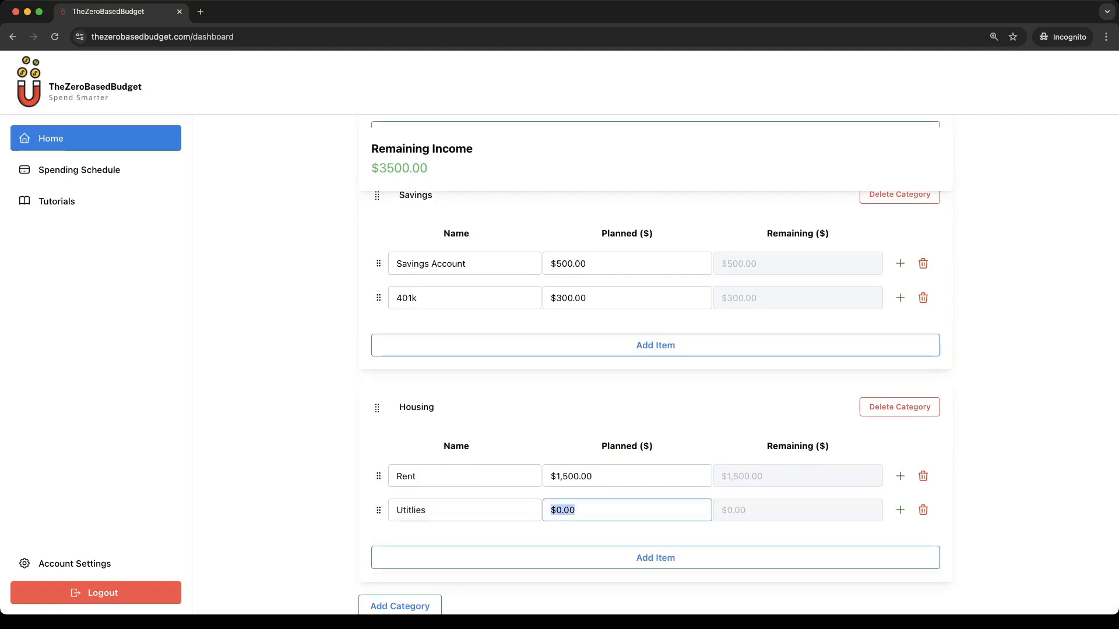
type("200")
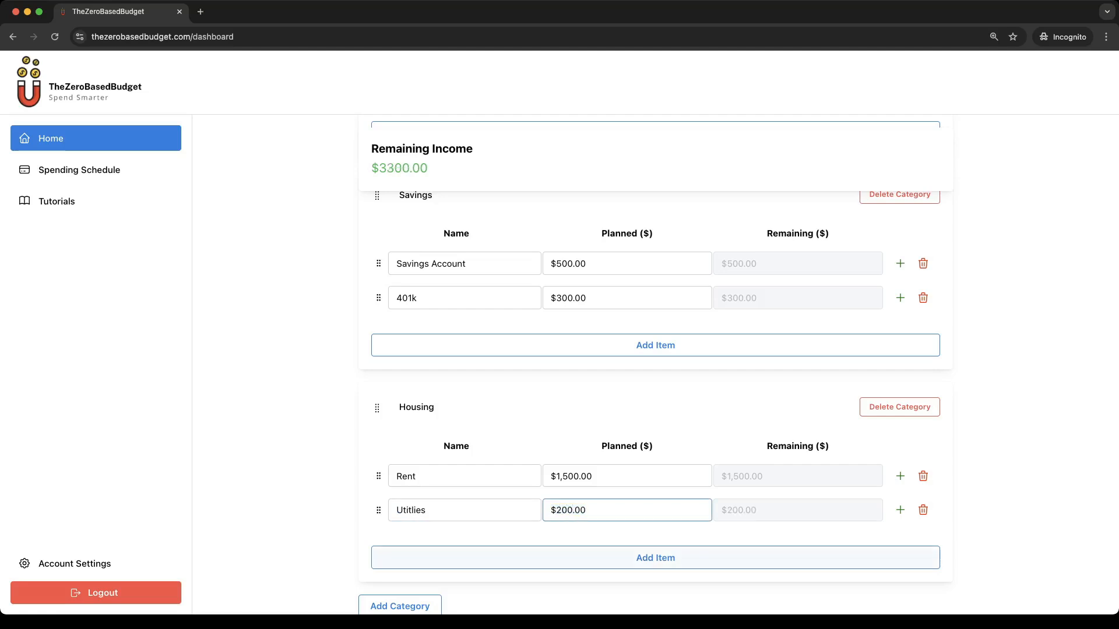
- Add three more items named "Electric", "Water" and "Gas" to the Housing category
left_click(655, 558)
left_click(656, 592)
scroll(655, 466, "down", 2)
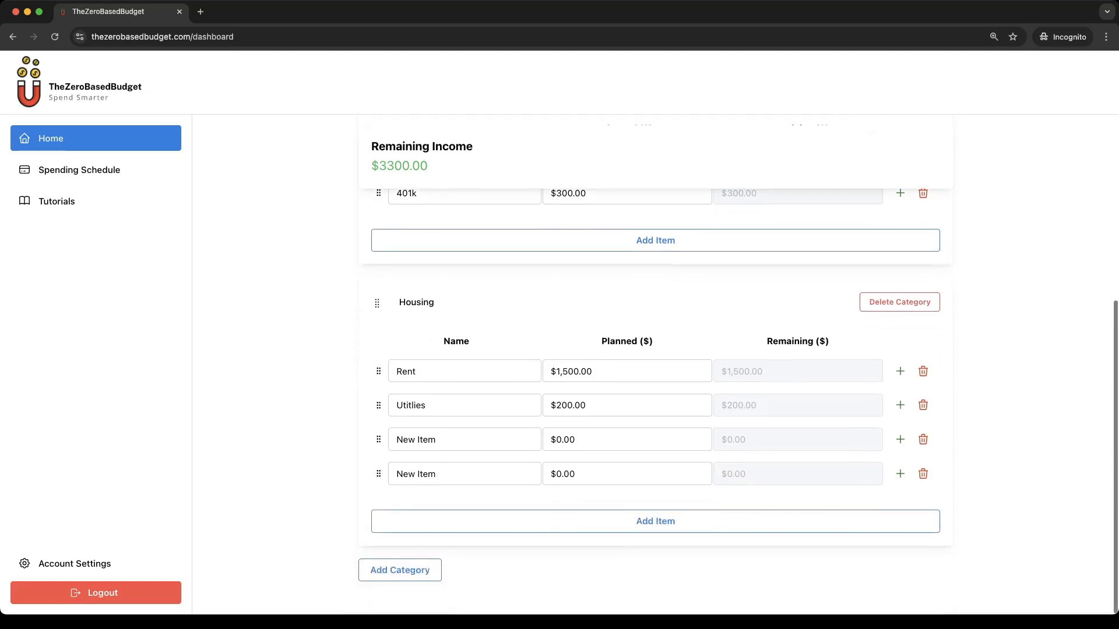
triple_click(415, 441)
type("Electric")
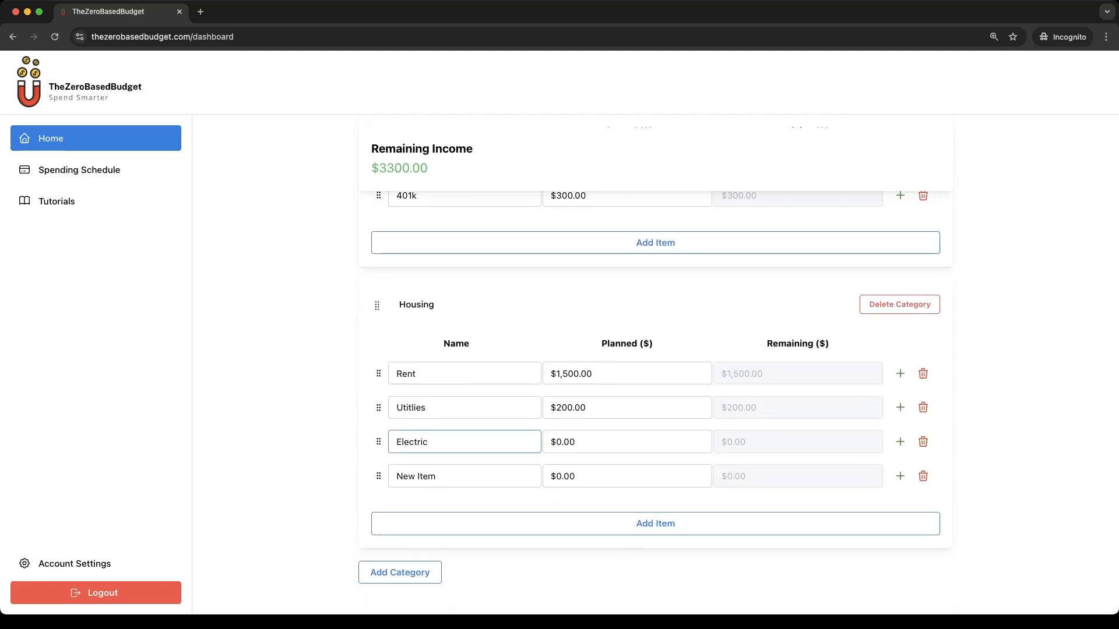
triple_click(415, 476)
type("Water")
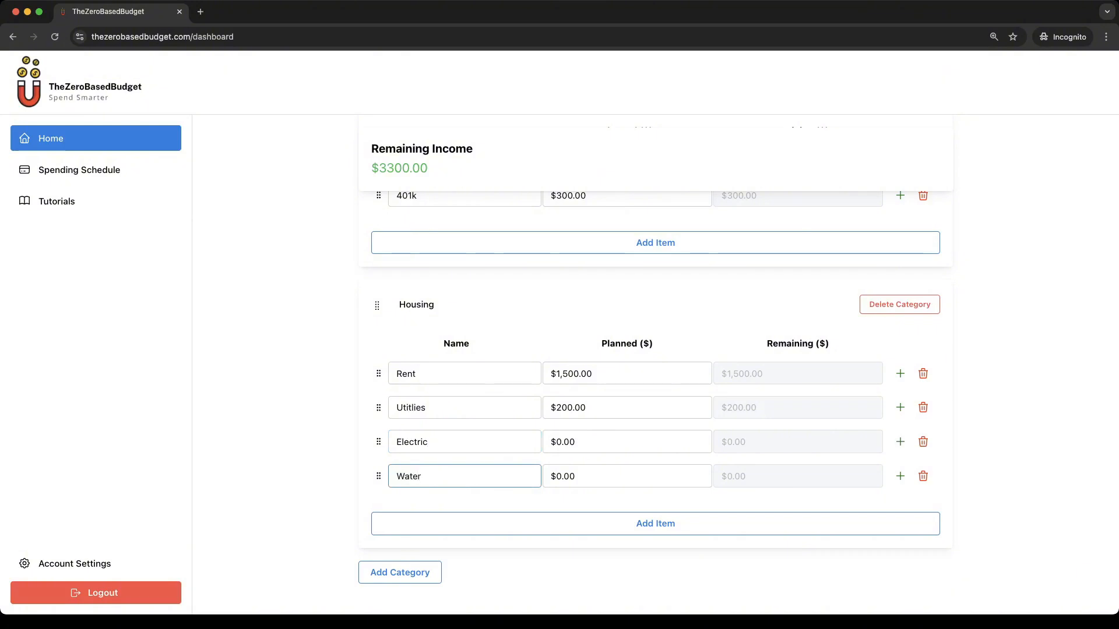
left_click(646, 523)
triple_click(416, 510)
type("Gas")
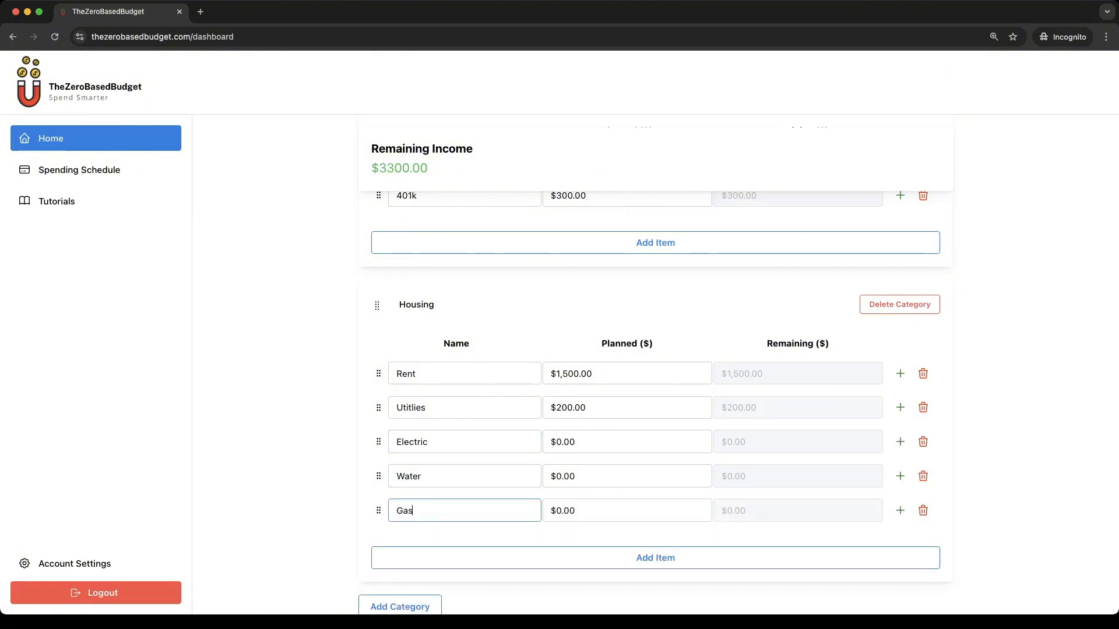
- Delete the Gas, Water and Electric items from the Housing category
left_click(923, 511)
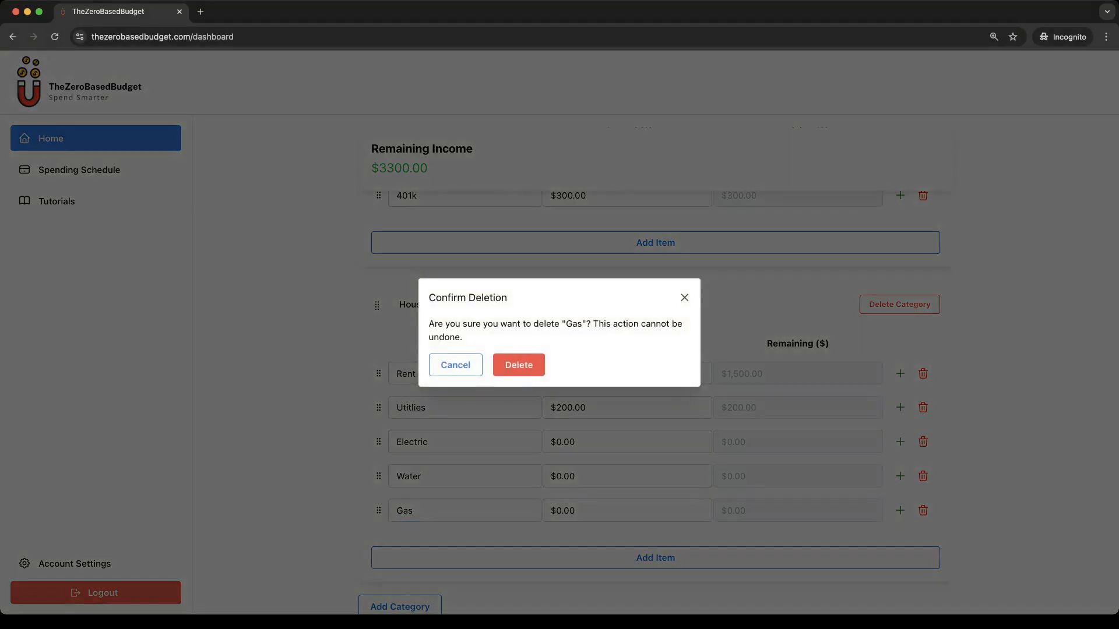
left_click(518, 366)
left_click(923, 476)
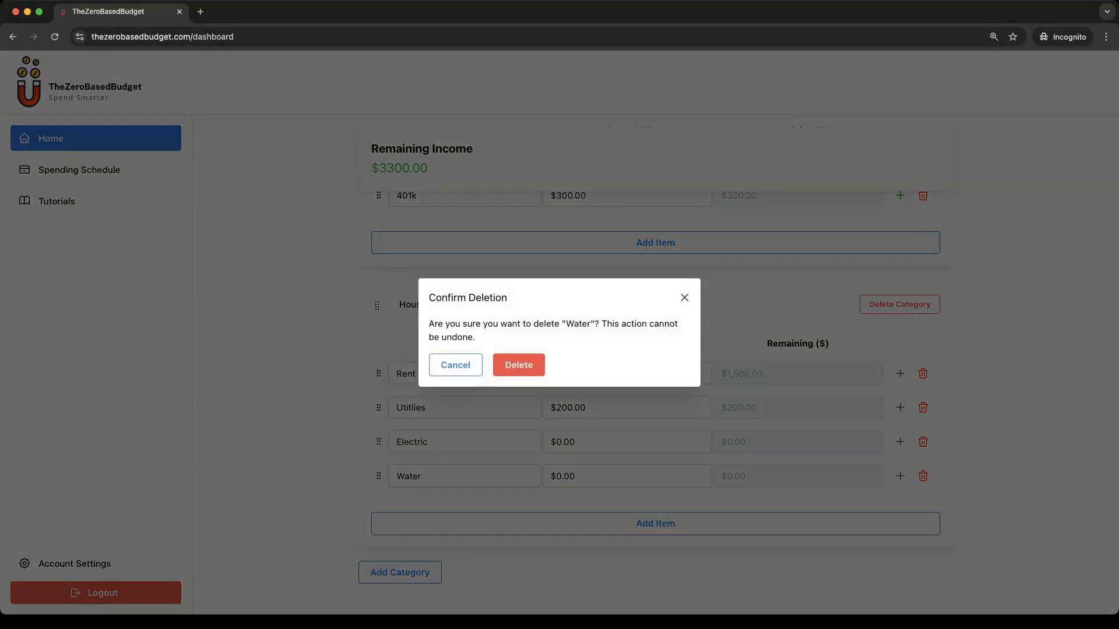
left_click(518, 365)
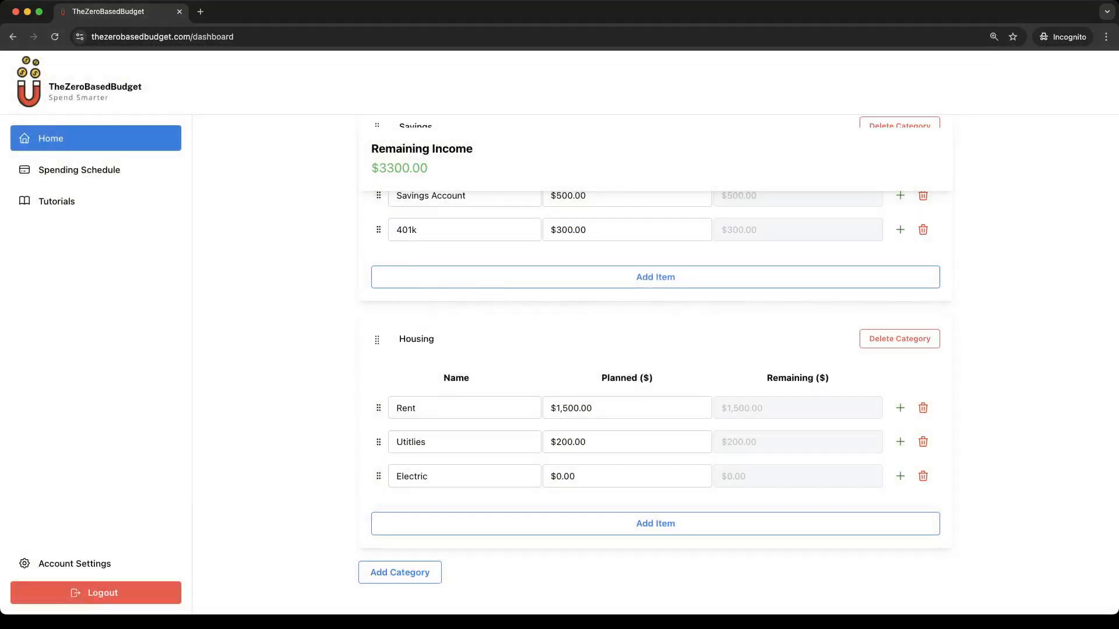
left_click(923, 476)
left_click(518, 366)
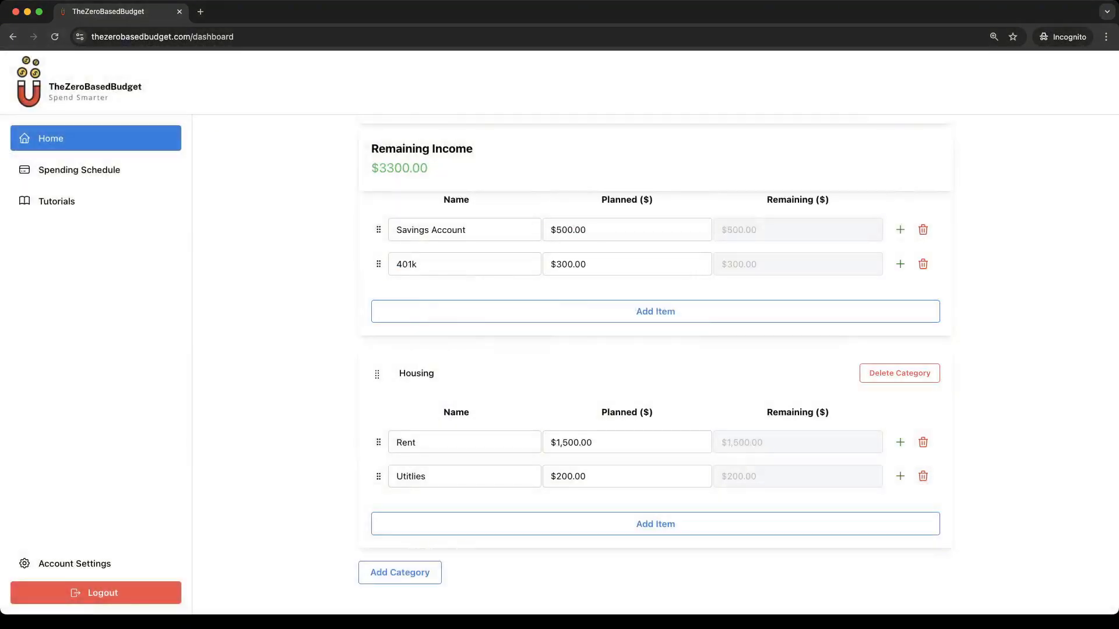
- Add an "Internet" item with a planned amount of $60 to the Housing category
left_click(655, 524)
type("Internet")
key("Tab")
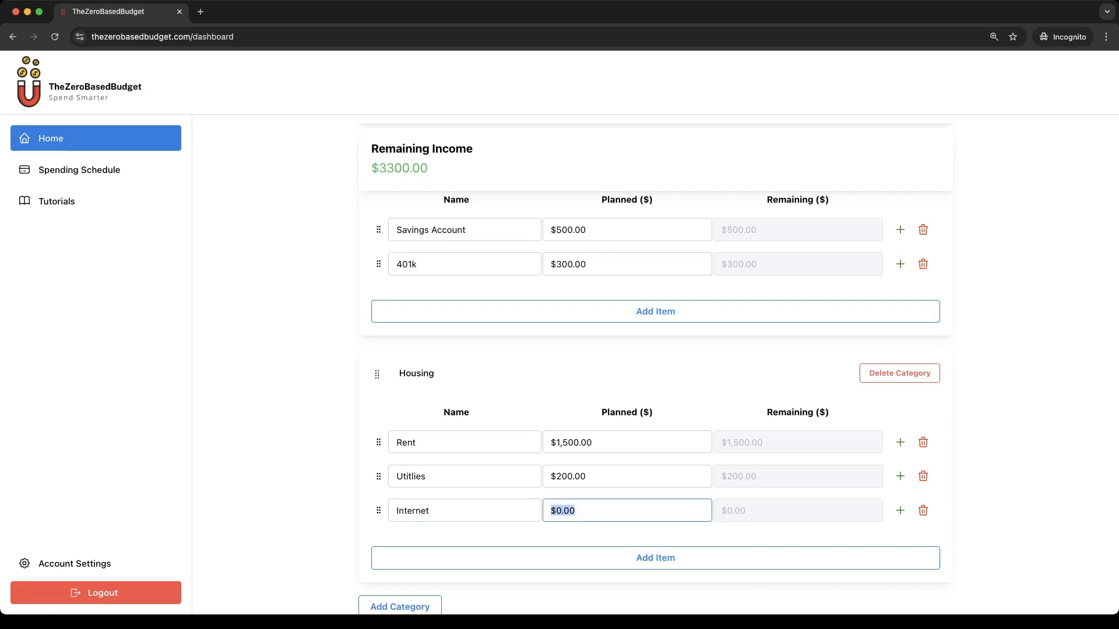
type("6")
type("0")
- Reorder the Housing items so that Utitlies comes first, Internet second and Rent last
scroll(655, 350, "down", 1)
left_click_drag(378, 442, 368, 408)
left_click_drag(379, 476, 378, 434)
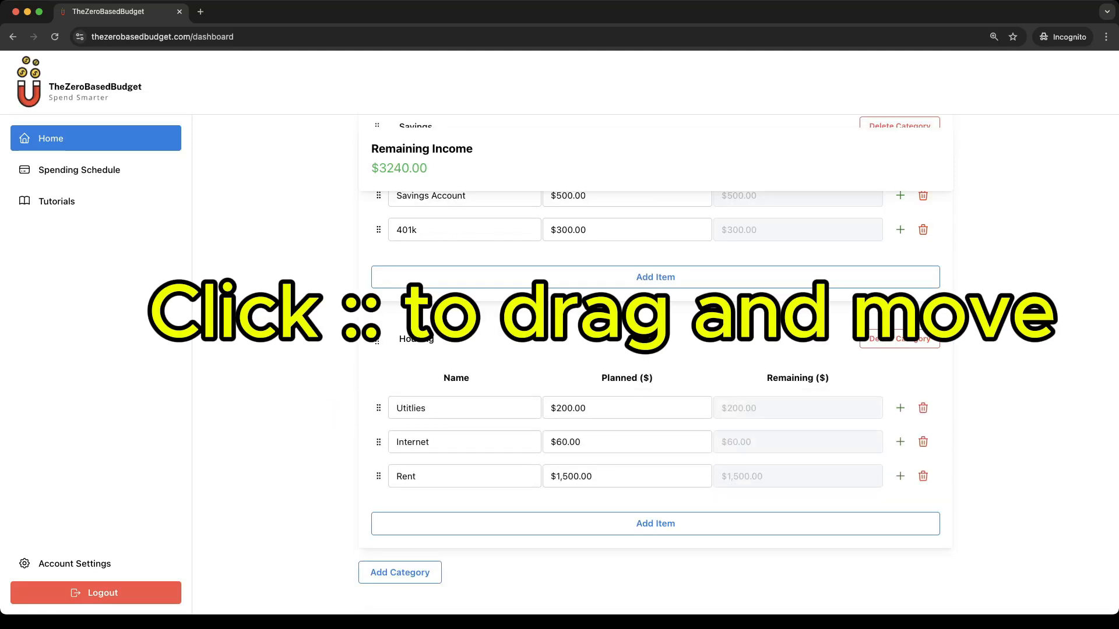
- Move the whole Housing category above the Savings category
scroll(655, 350, "up", 5)
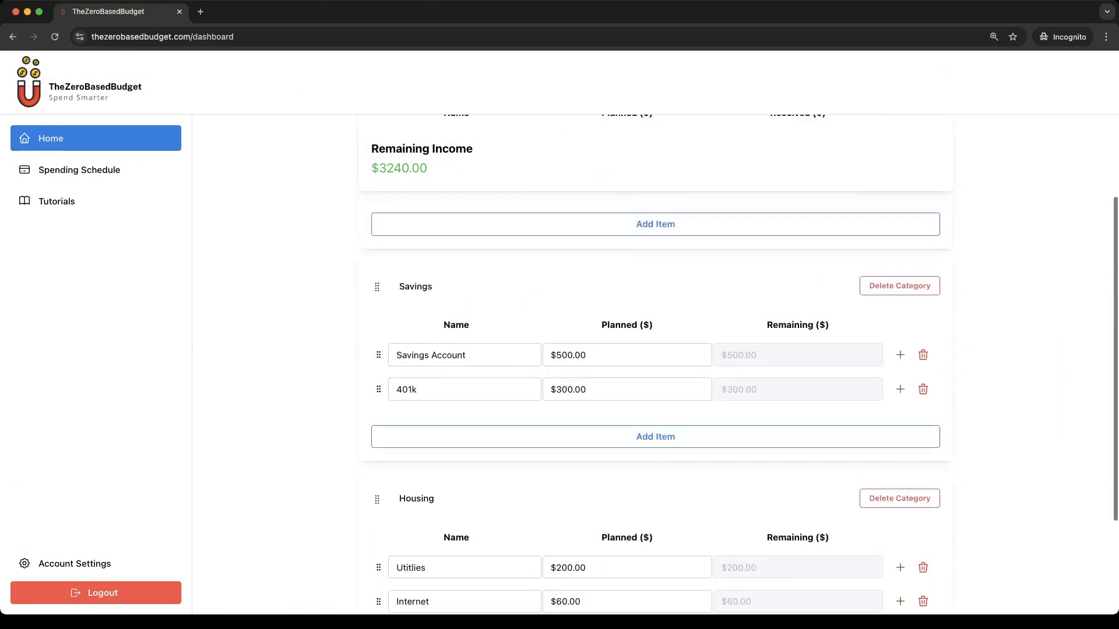
left_click_drag(377, 499, 377, 287)
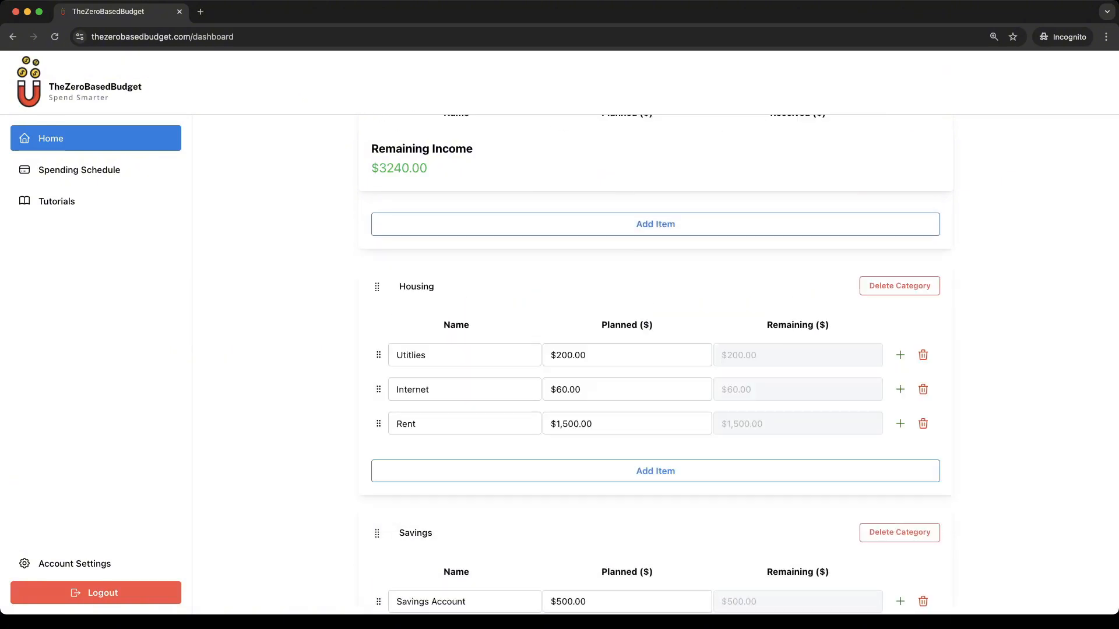
- Add a "Food" category below Housing containing a "Groceries" item with a planned amount of $500
scroll(655, 350, "down", 5)
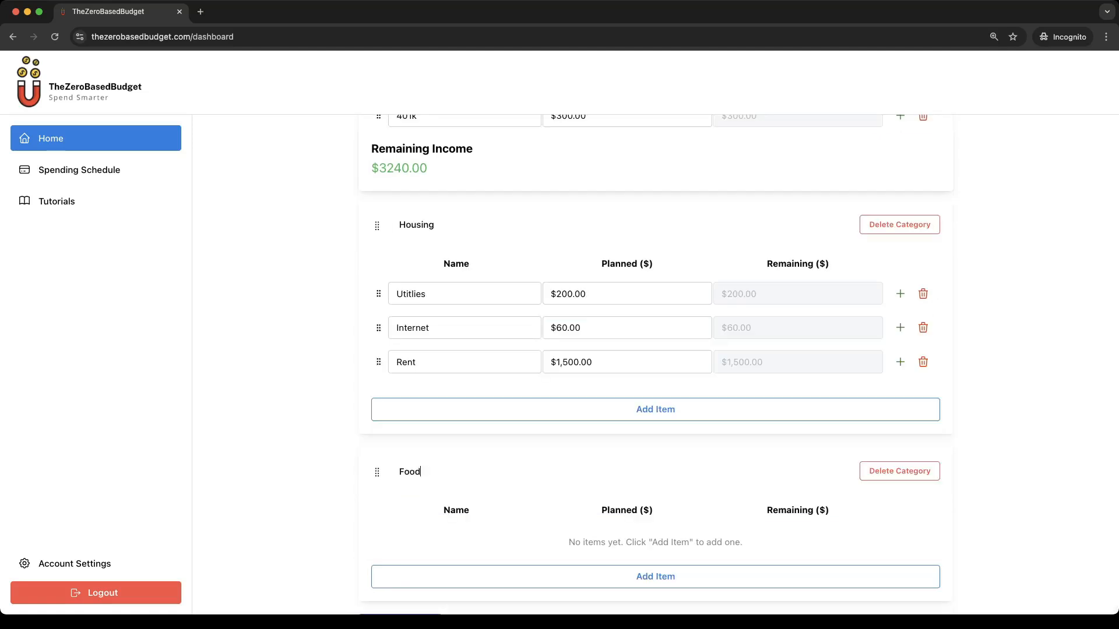
scroll(656, 349, "down", 1)
left_click(656, 522)
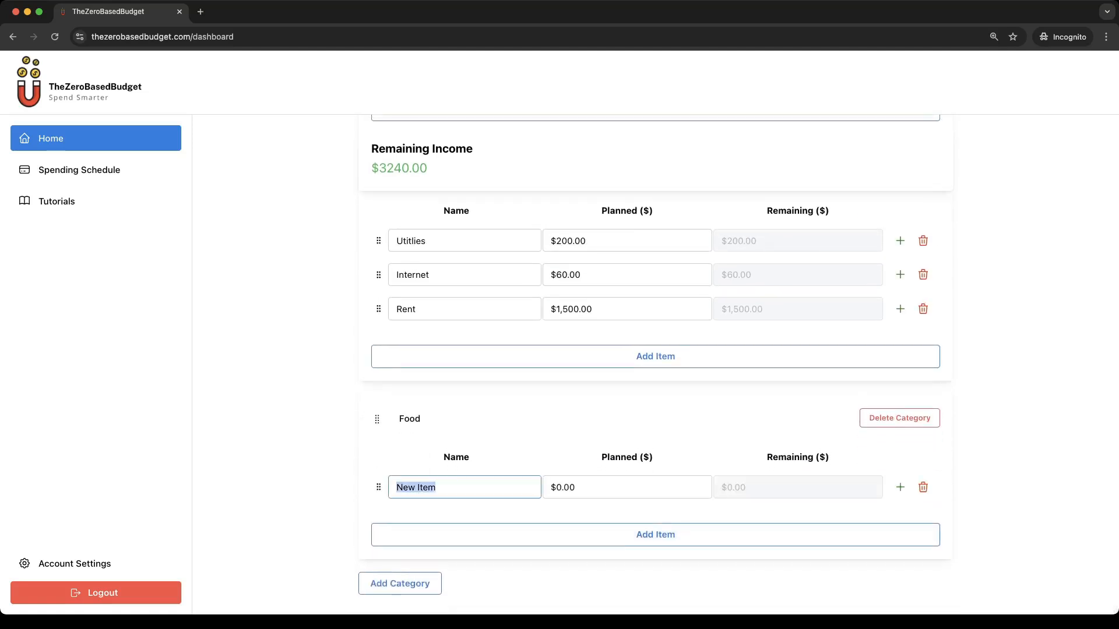
type("Groceries")
key("Tab")
type("500")
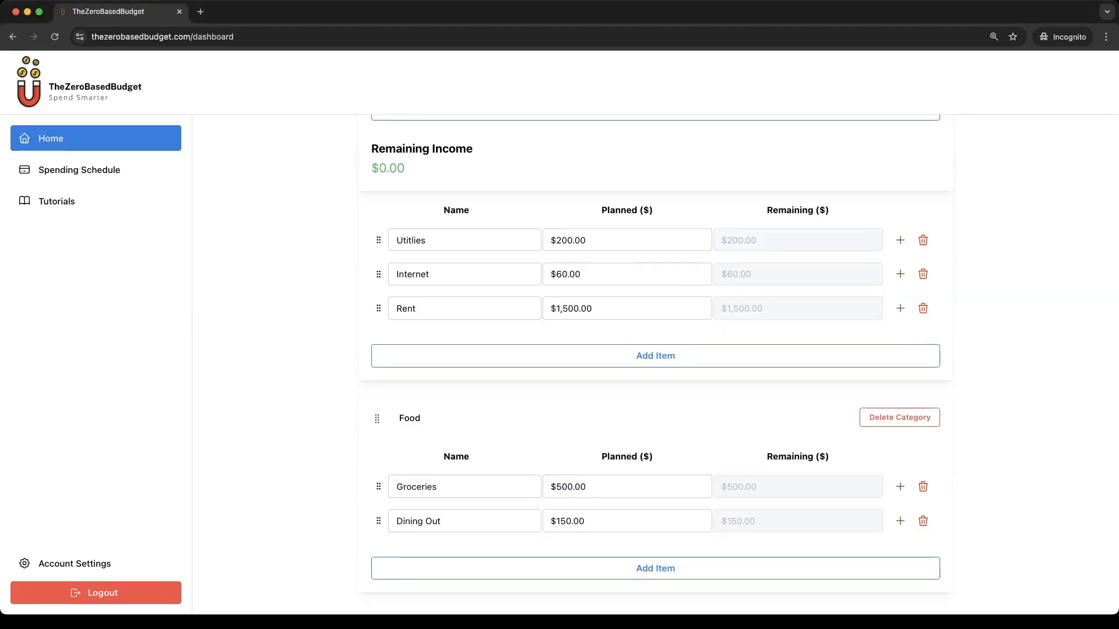
- Record a "Meijer" transaction of $150 against the Groceries item in the Food category
scroll(656, 349, "up", 8)
scroll(655, 350, "up", 3)
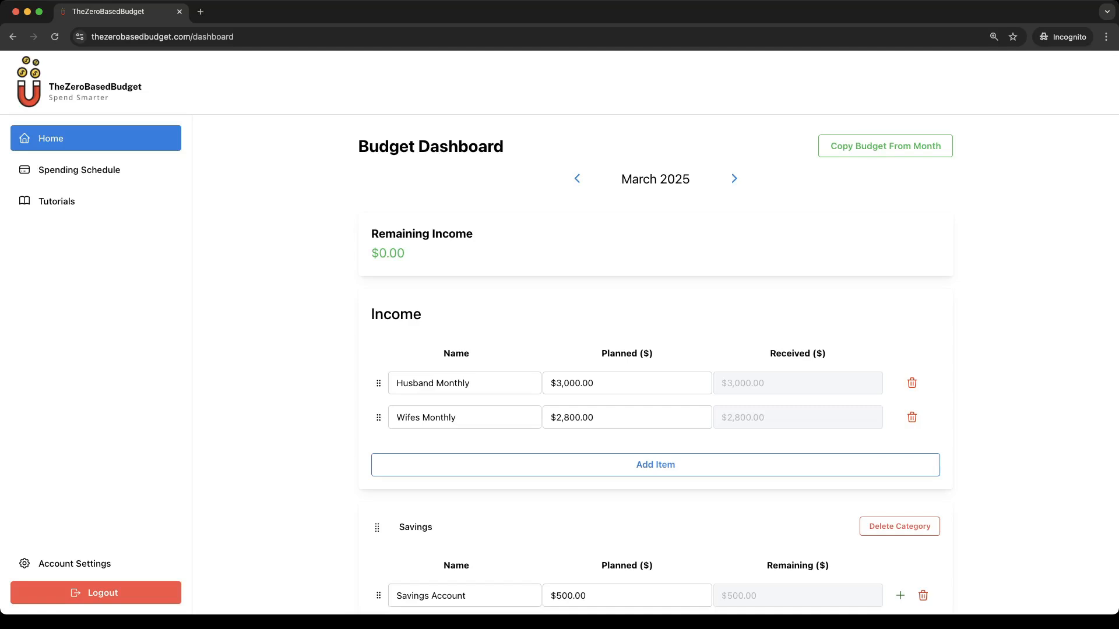
scroll(656, 350, "down", 6)
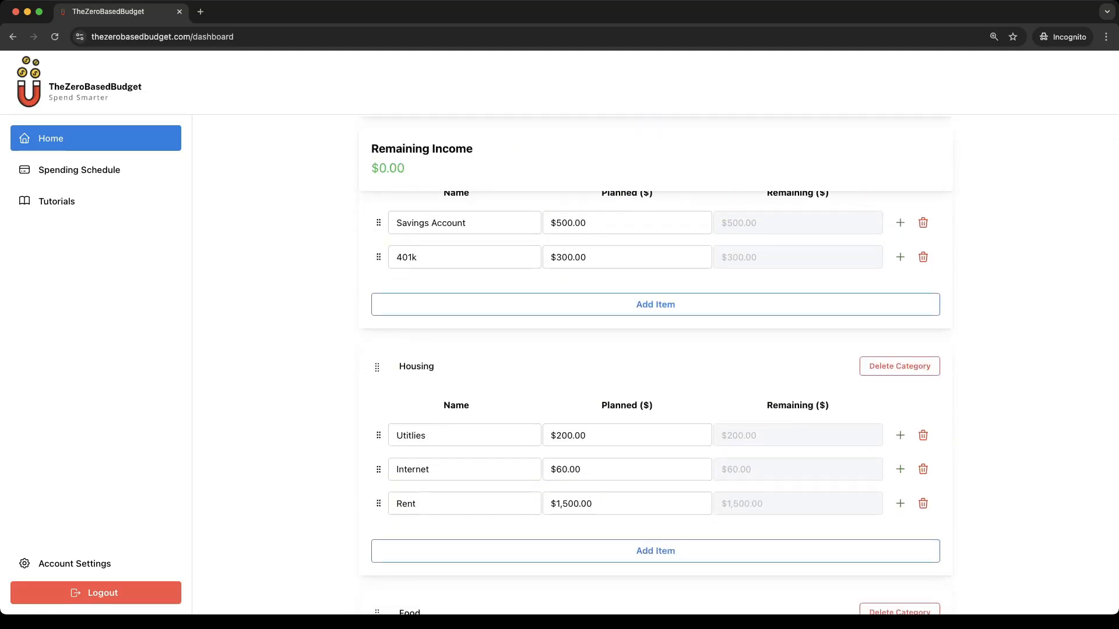
scroll(656, 350, "down", 8)
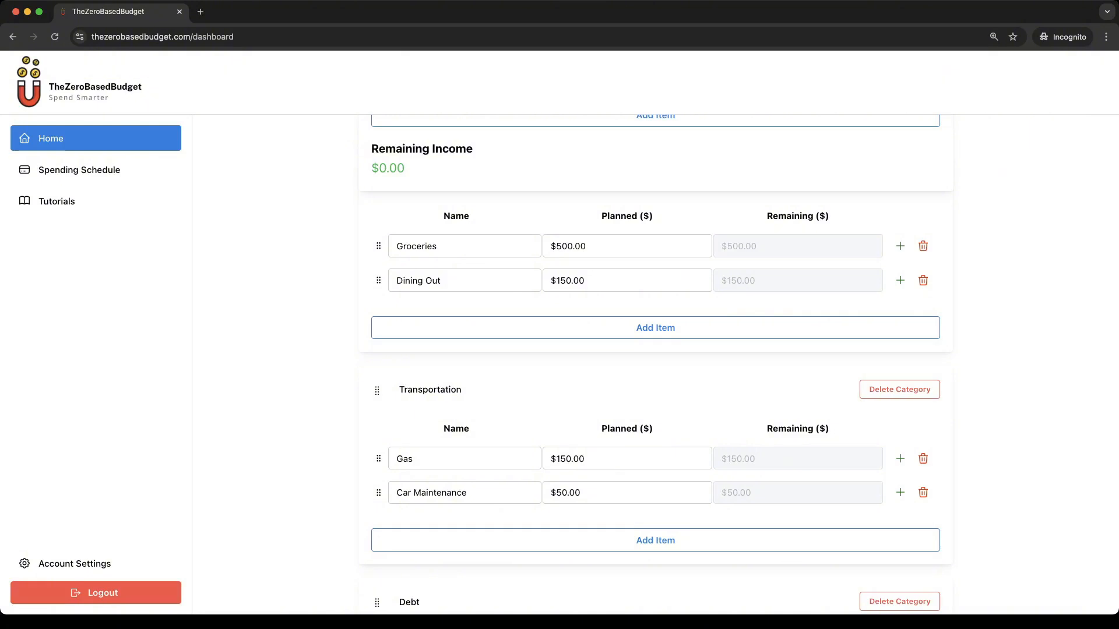
left_click(900, 246)
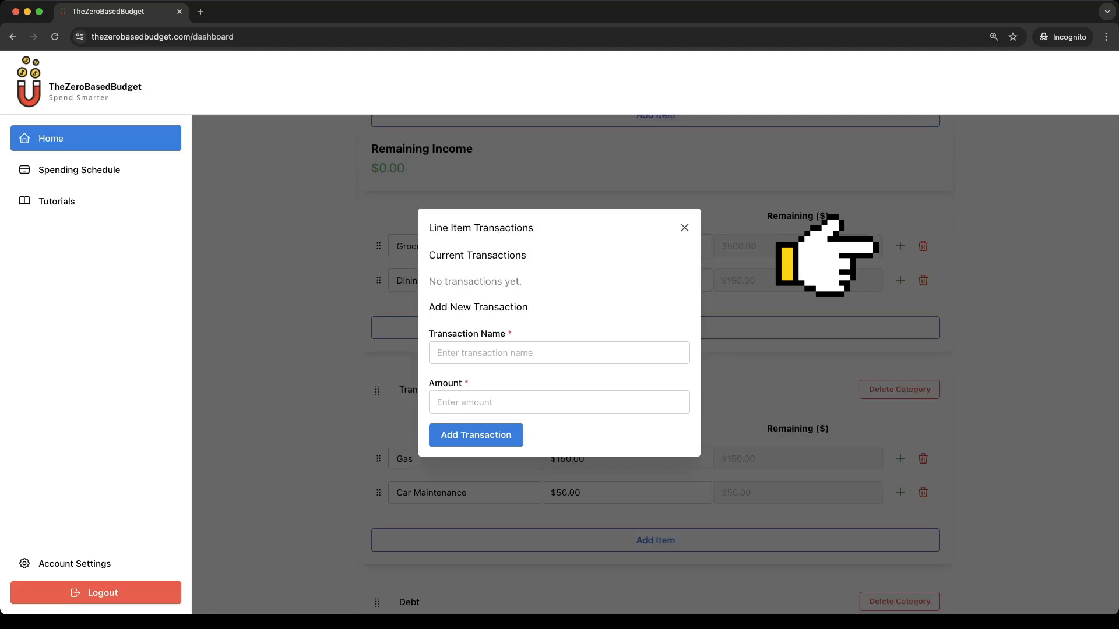
left_click(559, 354)
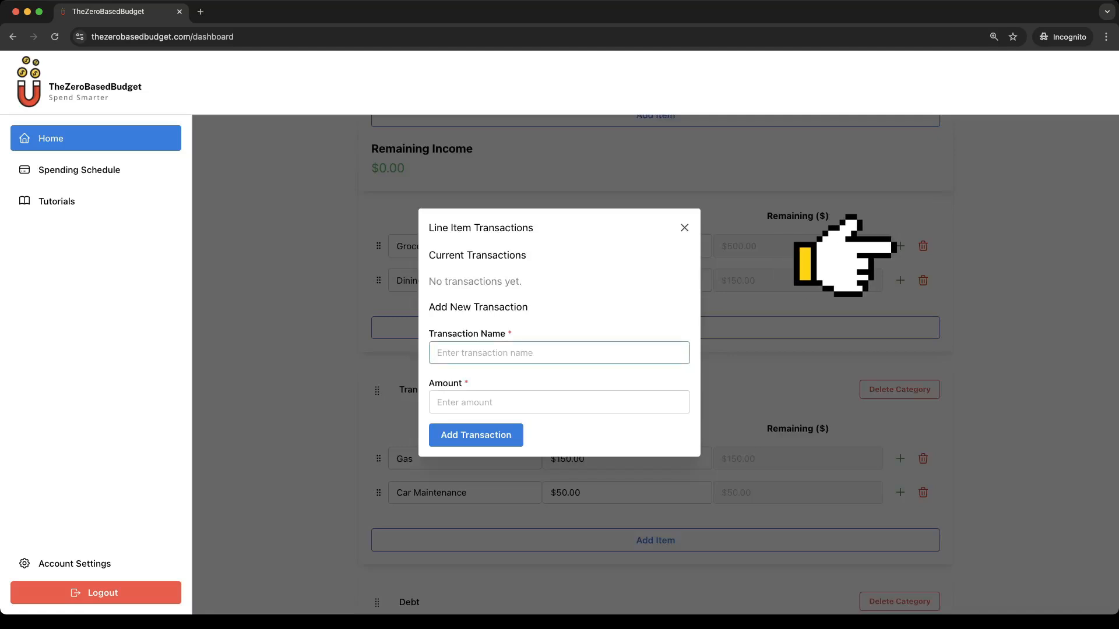
type("Me")
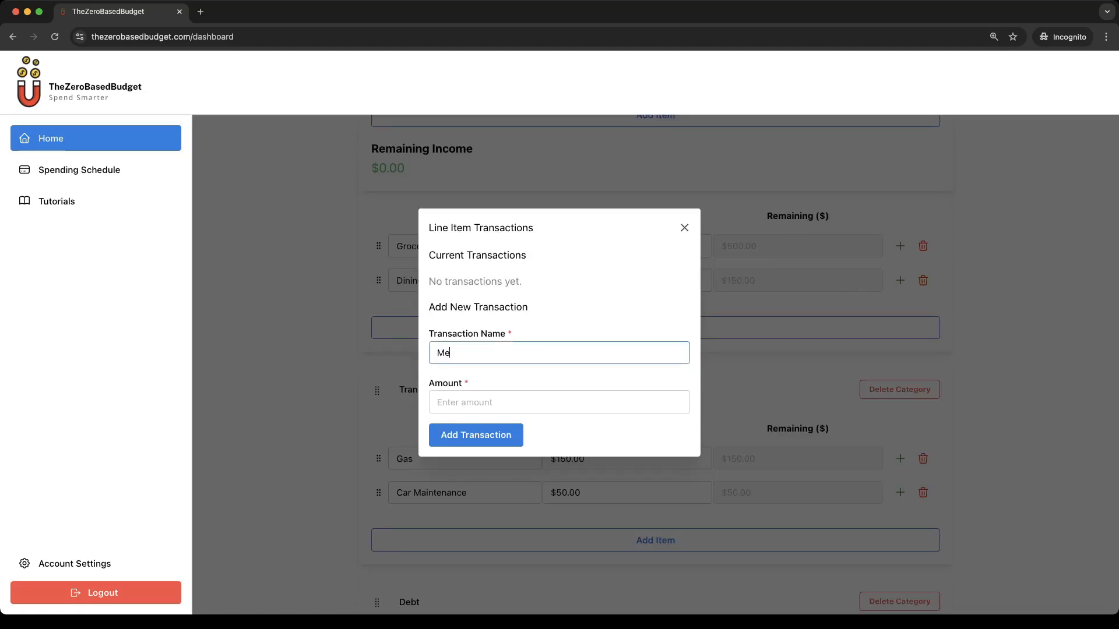
type("ijer")
key("Tab")
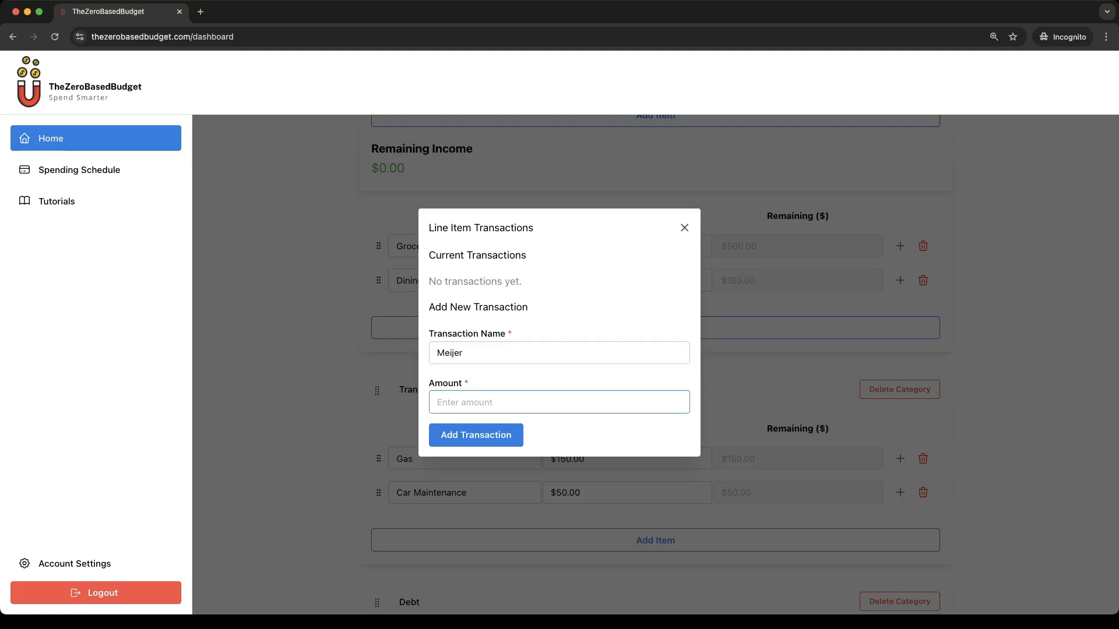
type("150")
key("Return")
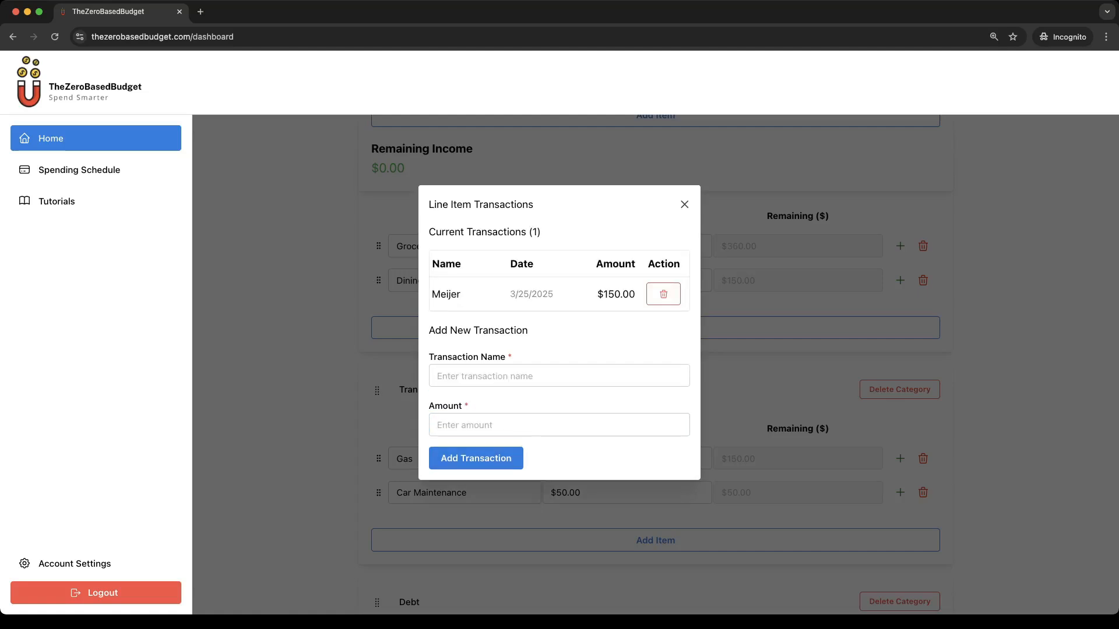
left_click_drag(509, 295, 554, 294)
left_click(556, 295)
key("Escape")
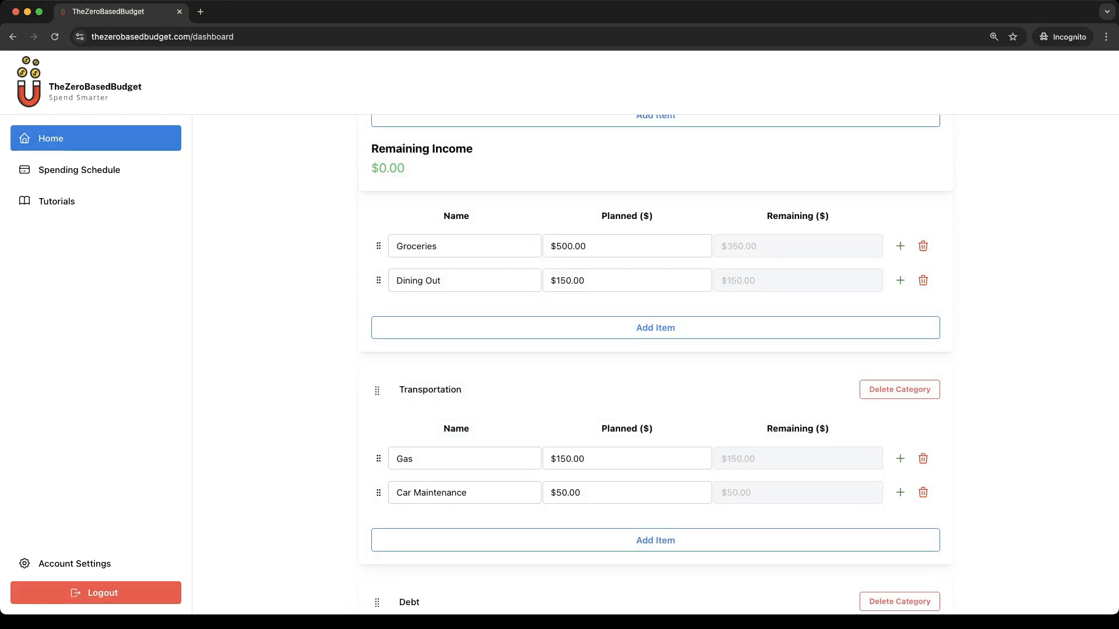
- Delete the $150 "Meijer" transaction from the Groceries item
left_click(891, 246)
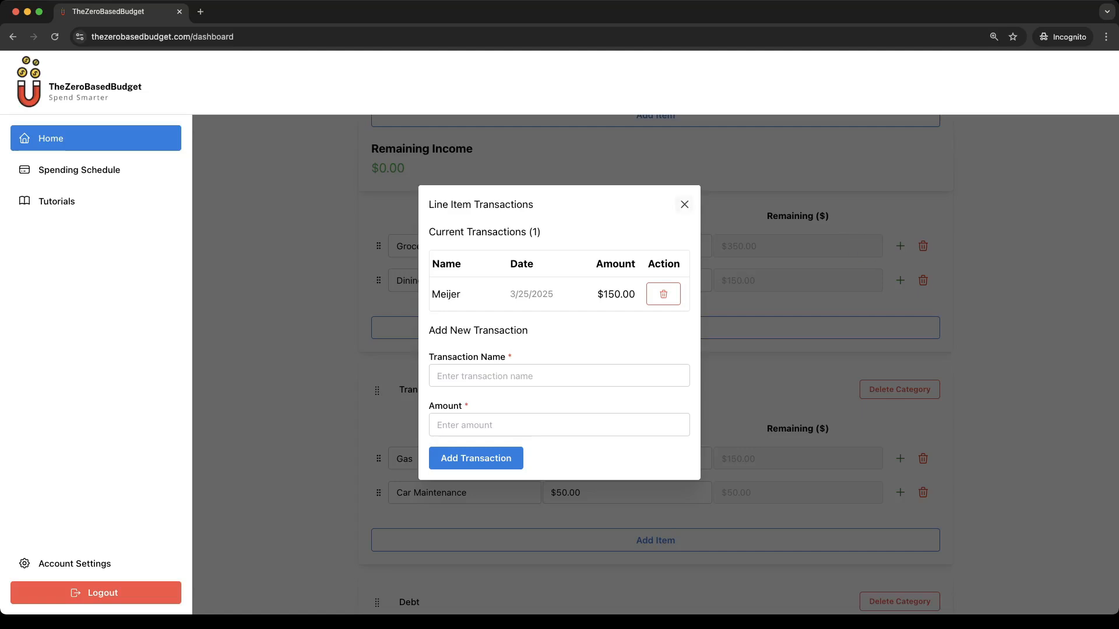
left_click(663, 294)
key("Escape")
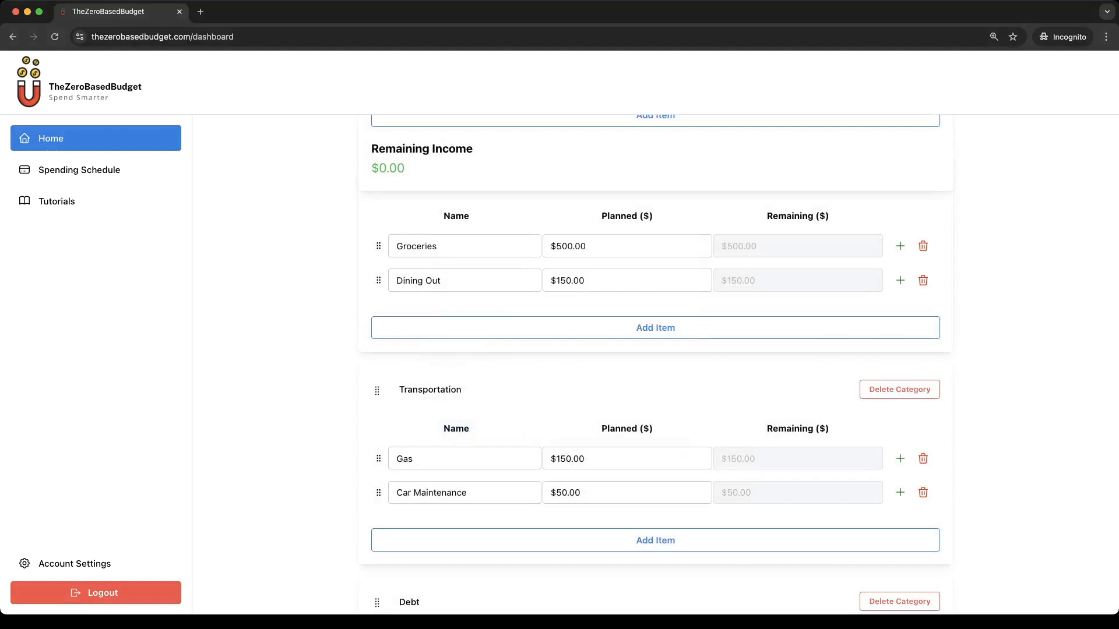
- Record a "Meijer" transaction of $100.00 against the Groceries item
left_click(759, 232)
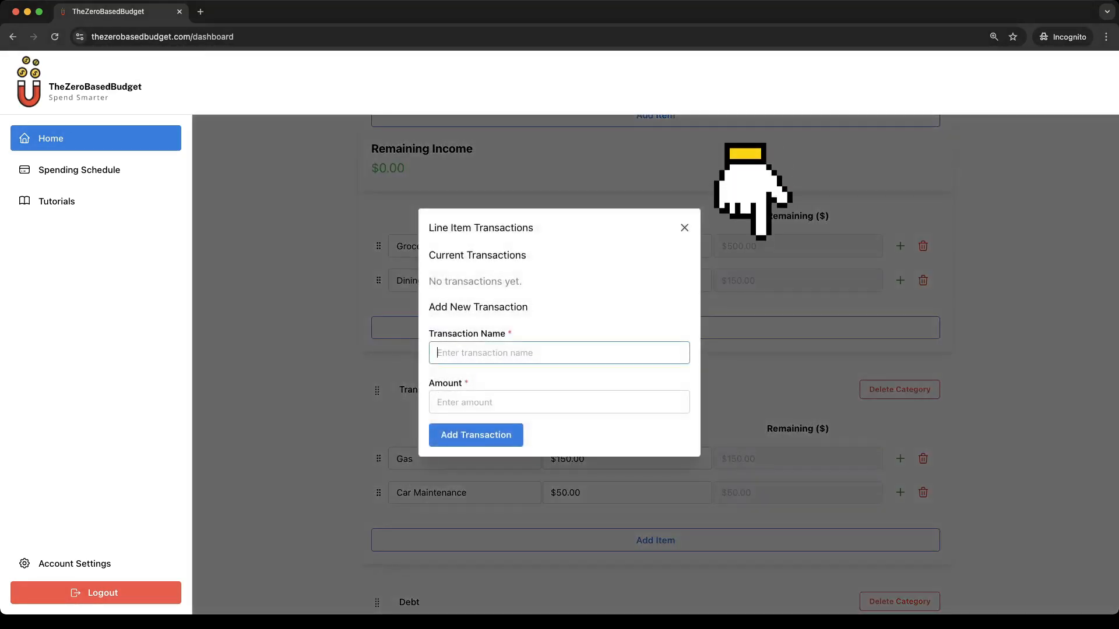
type("Me")
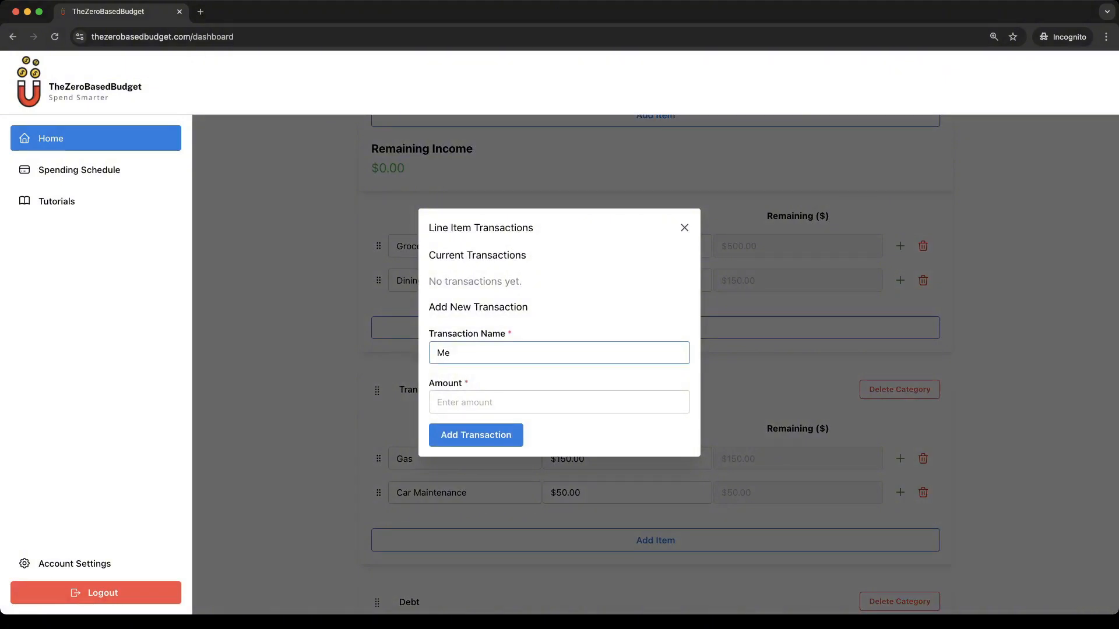
type("ijer")
type("$100.00")
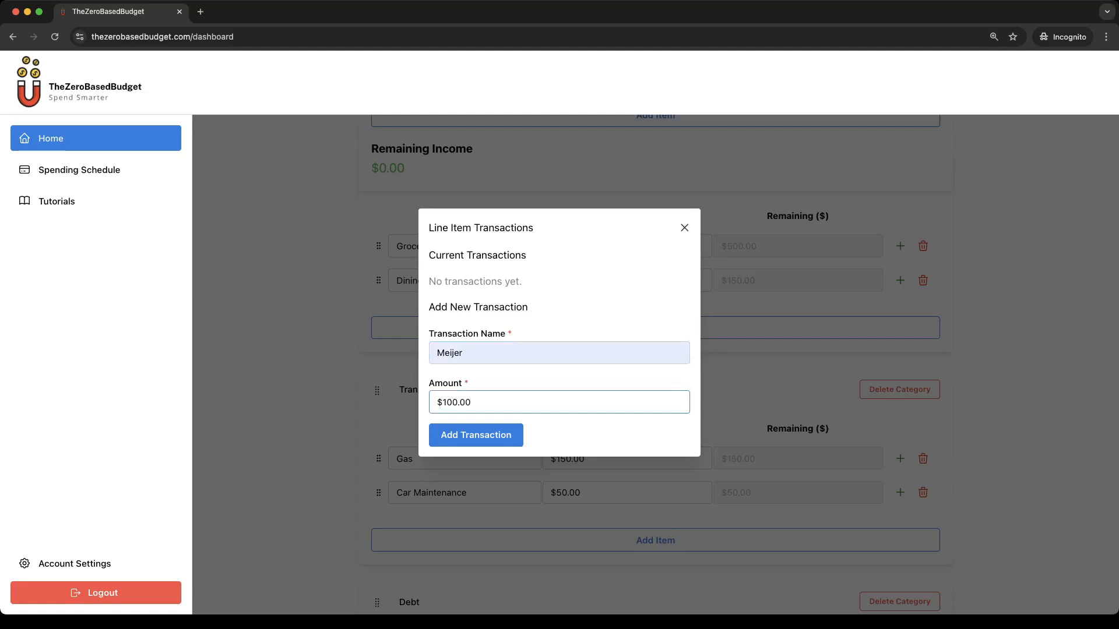
left_click(476, 435)
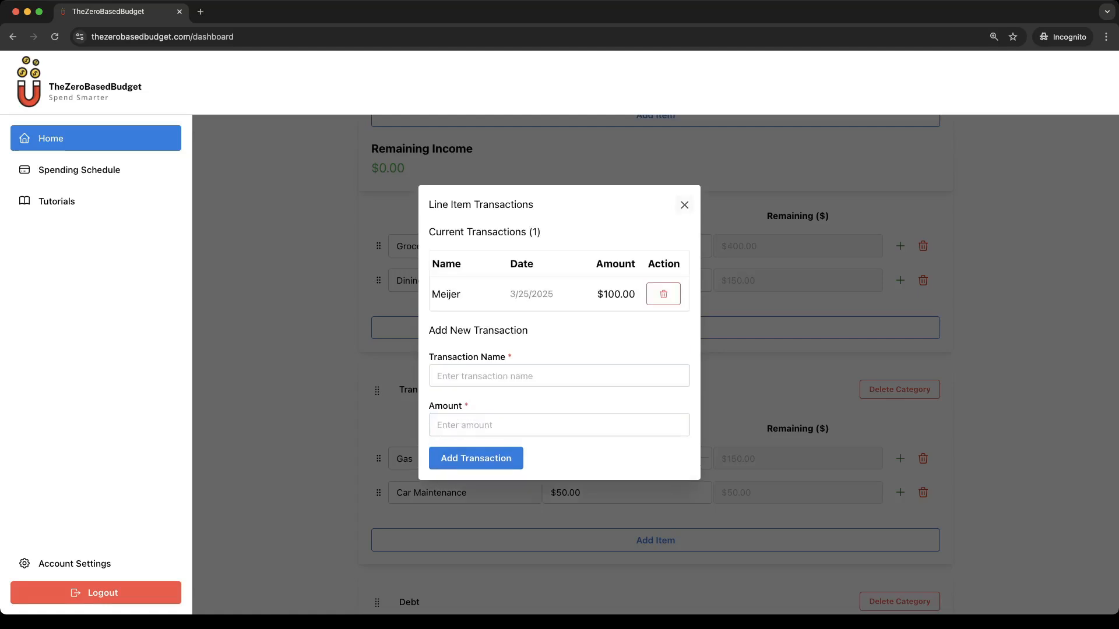
left_click(684, 204)
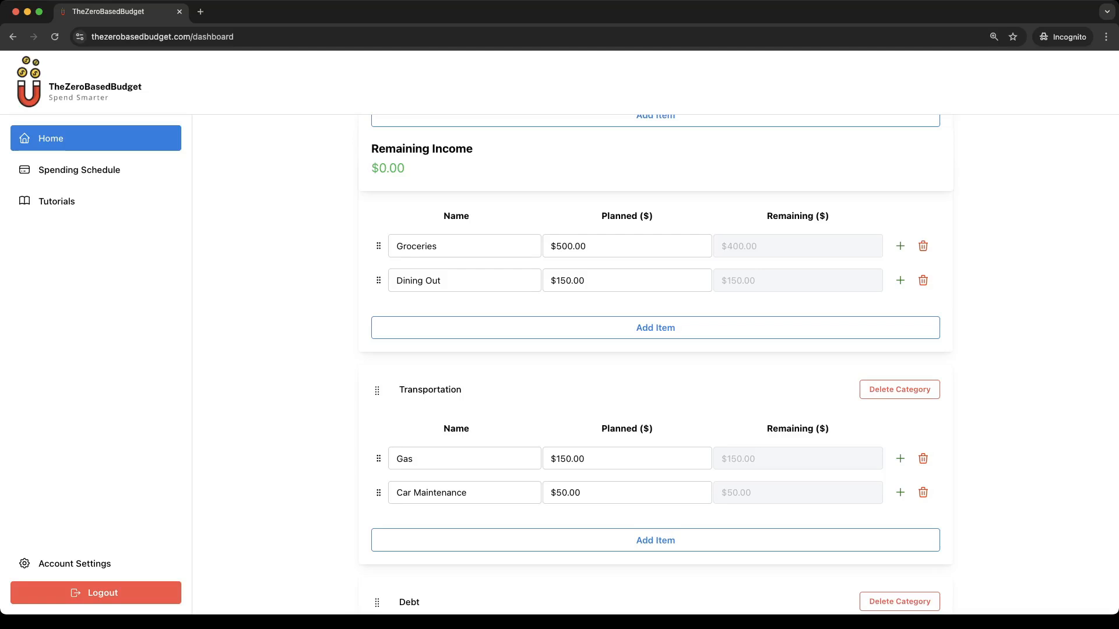
- Open the Spending Schedule and examine the dated income and spending entries for March 2025
left_click(79, 170)
scroll(655, 362, "down", 2)
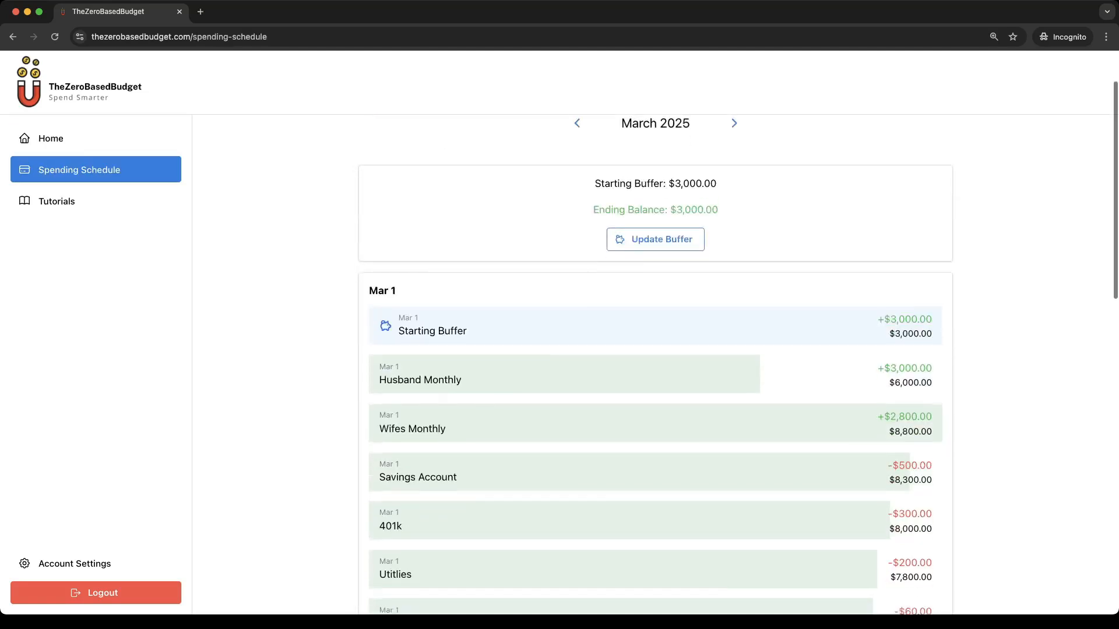
scroll(655, 361, "down", 2)
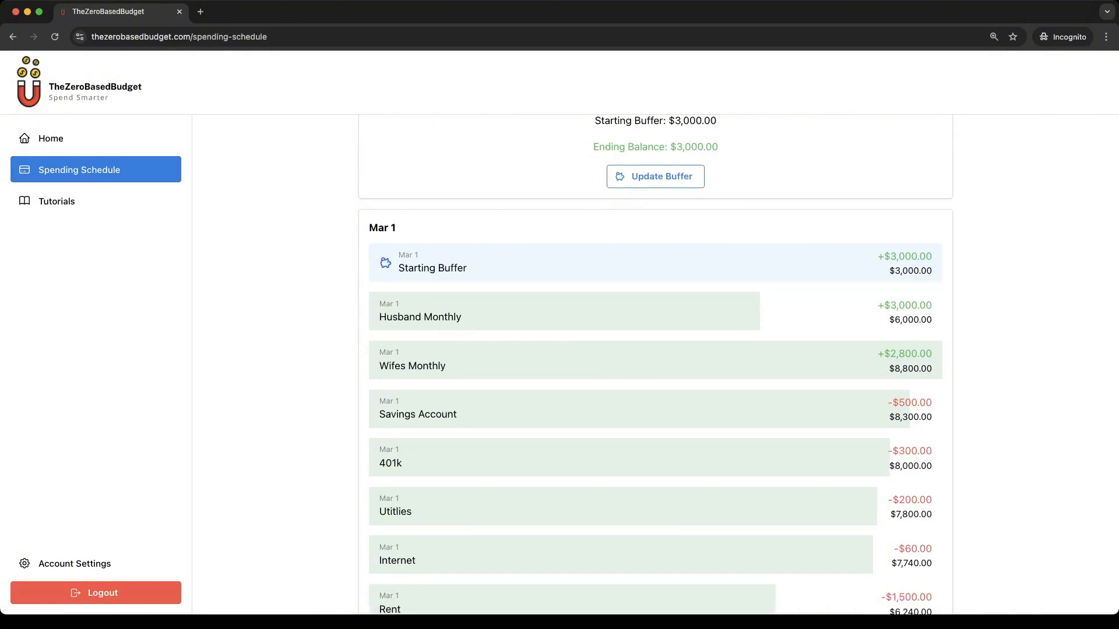
scroll(655, 362, "down", 5)
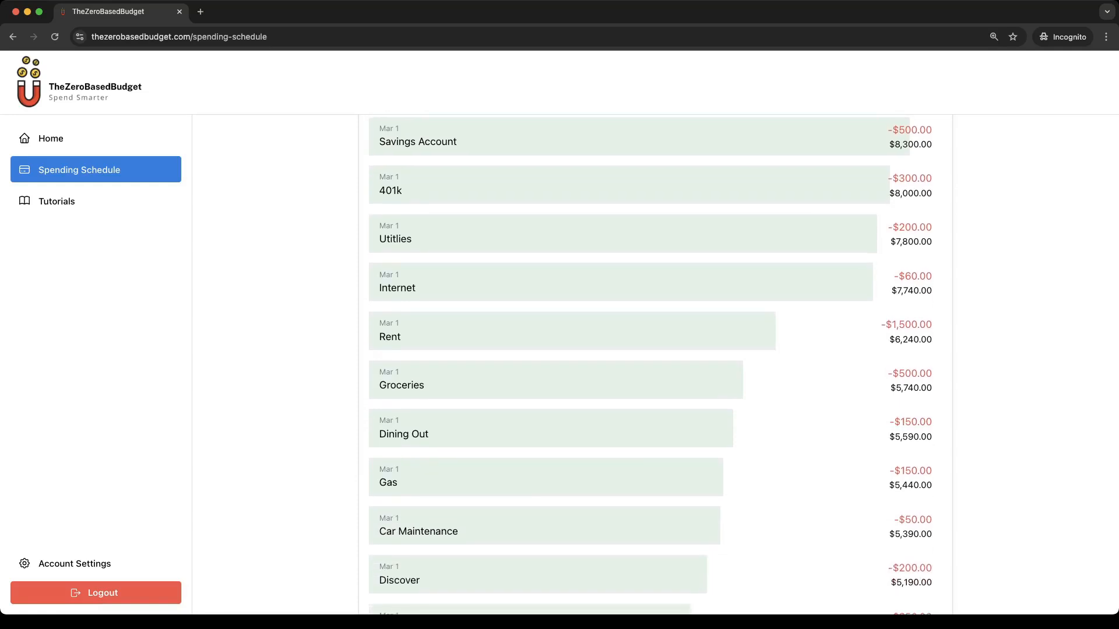
scroll(655, 361, "up", 5)
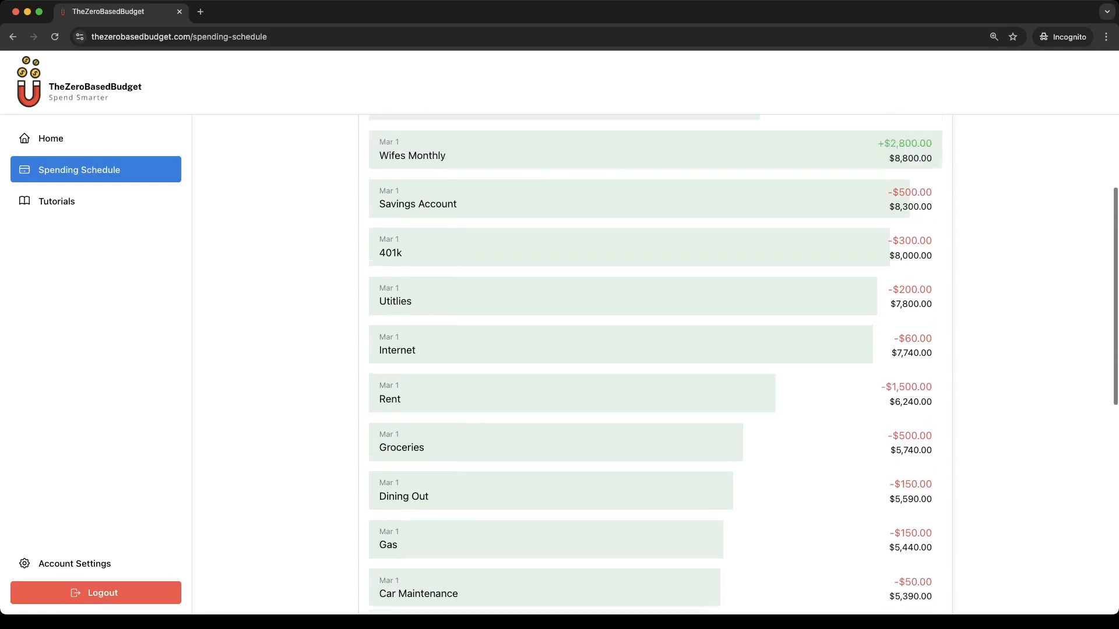
scroll(655, 361, "up", 1)
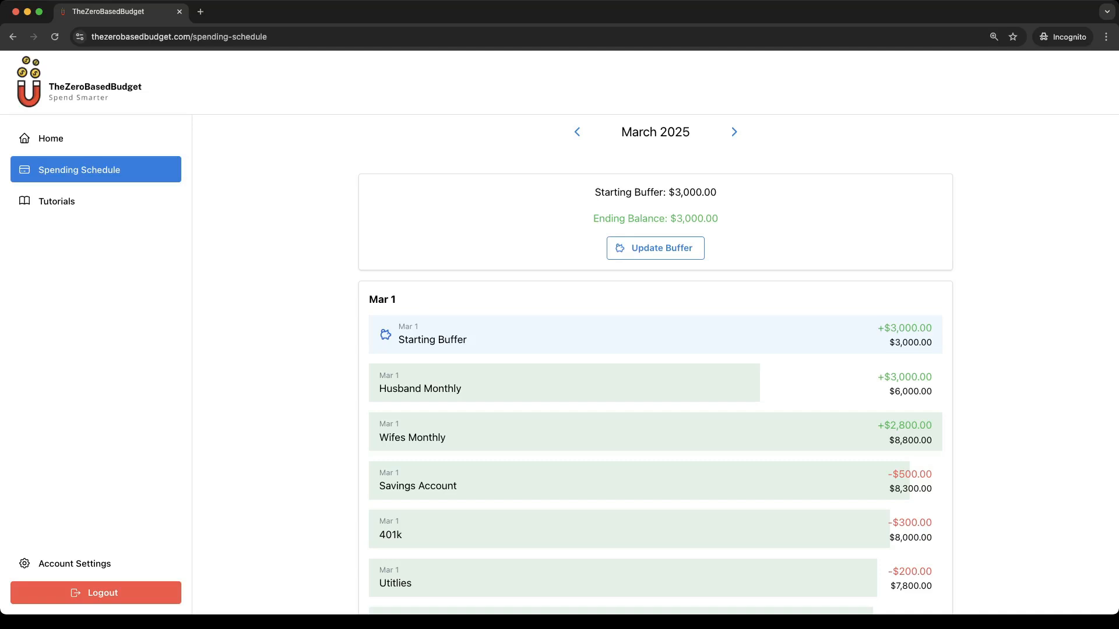
- View the February 2025 schedule, return to March 2025 and check the buffer amount setting without changing it
left_click(577, 131)
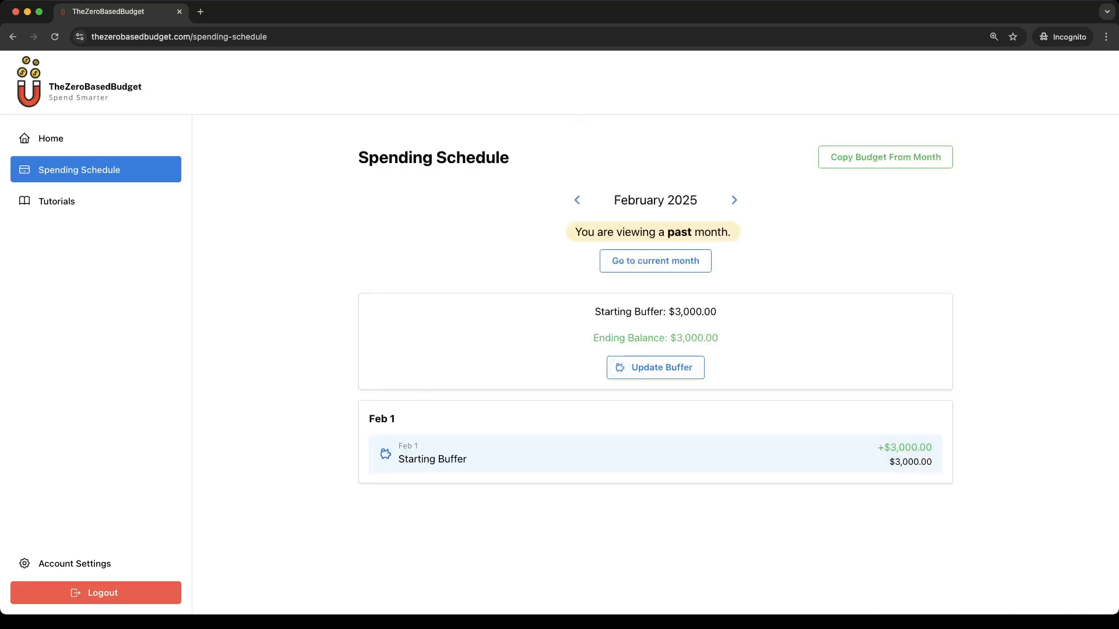
left_click(734, 200)
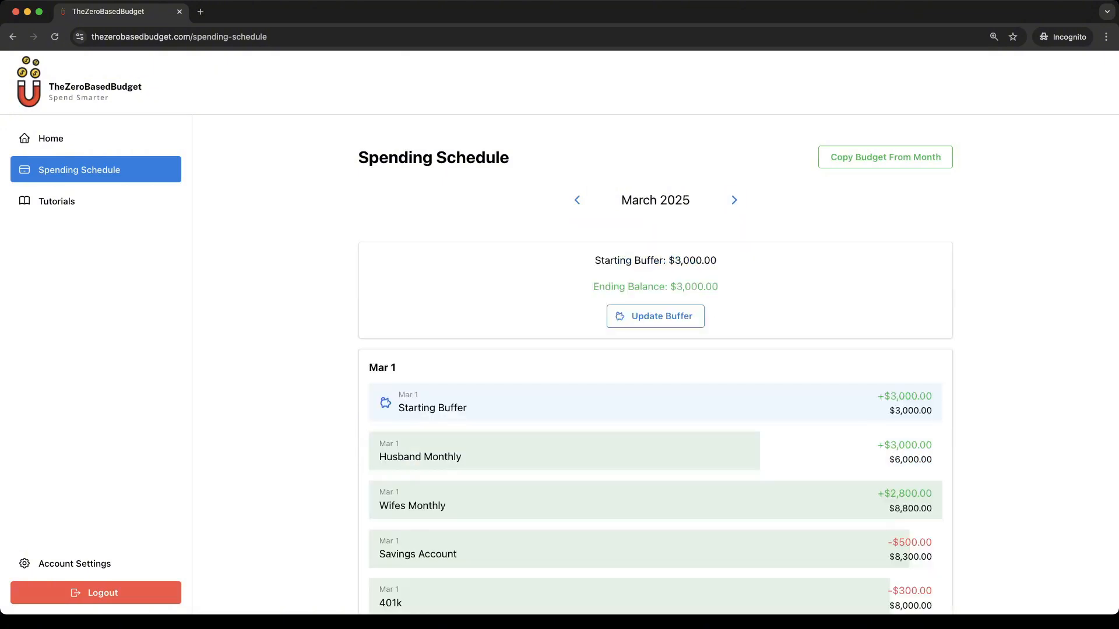
left_click(654, 315)
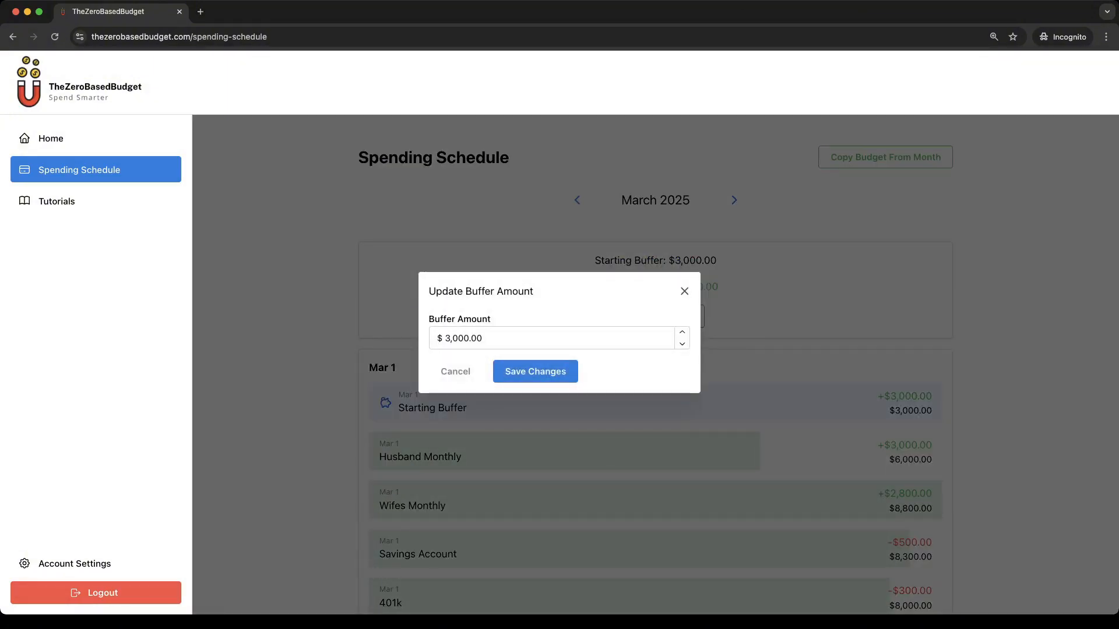
left_click(455, 371)
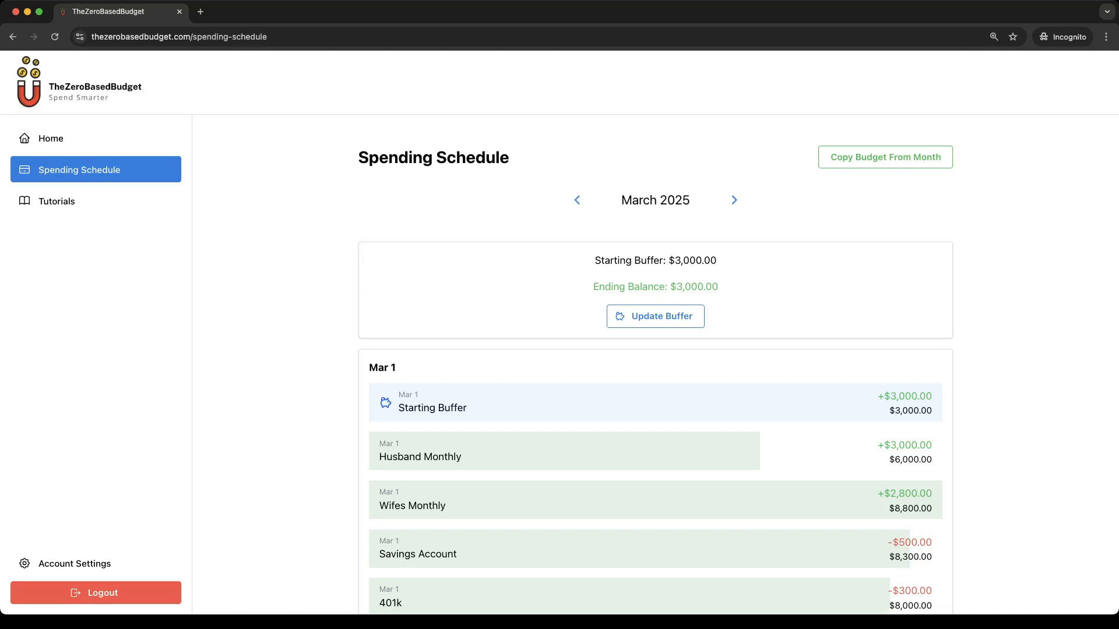
- Reschedule the Husband Monthly income from March 1 to both March 7 and March 21, and check the resulting entries
scroll(656, 367, "down", 5)
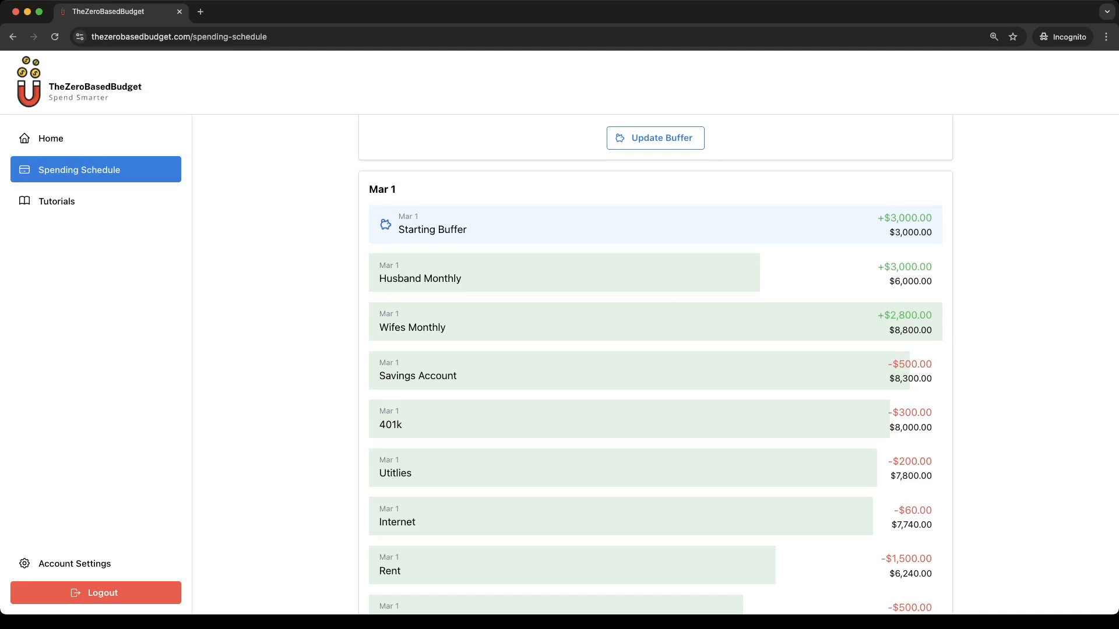
scroll(655, 367, "down", 2)
left_click(656, 401)
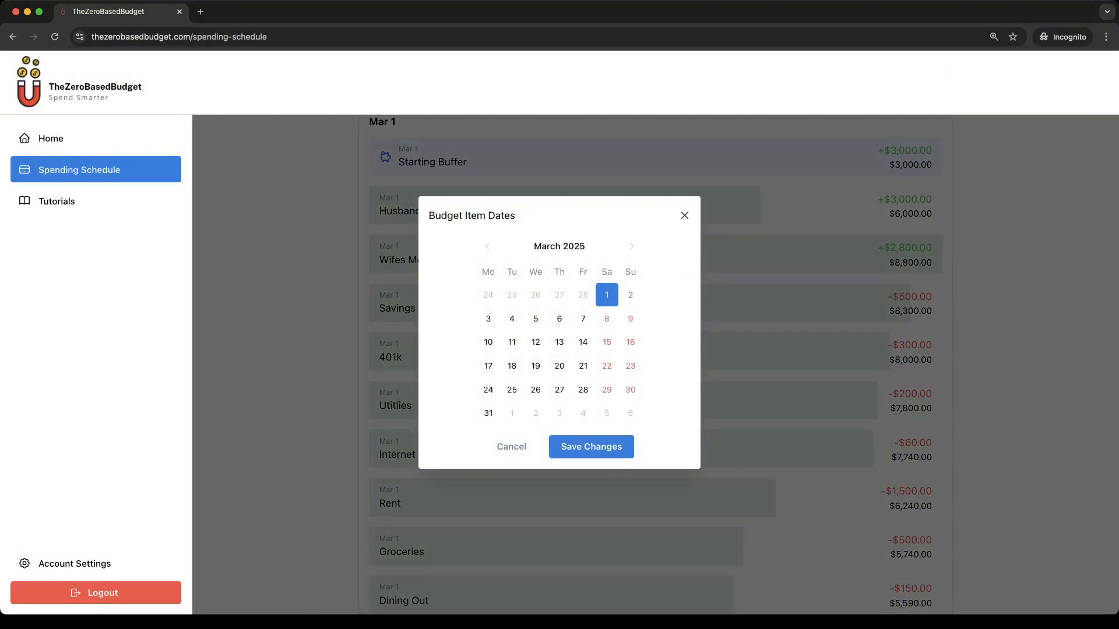
left_click(606, 295)
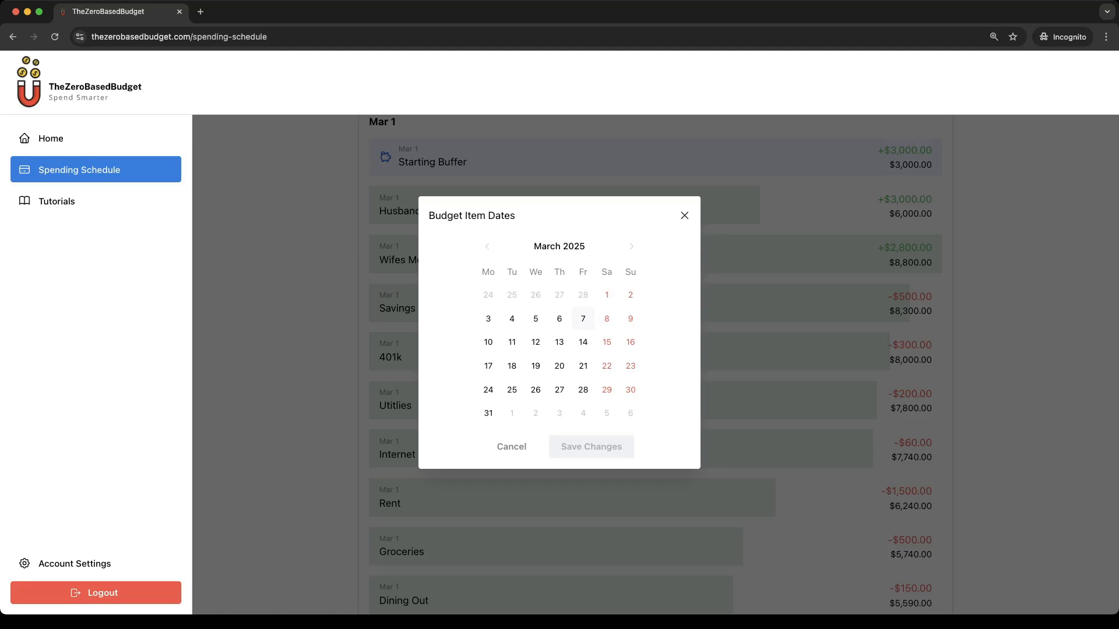
left_click(583, 319)
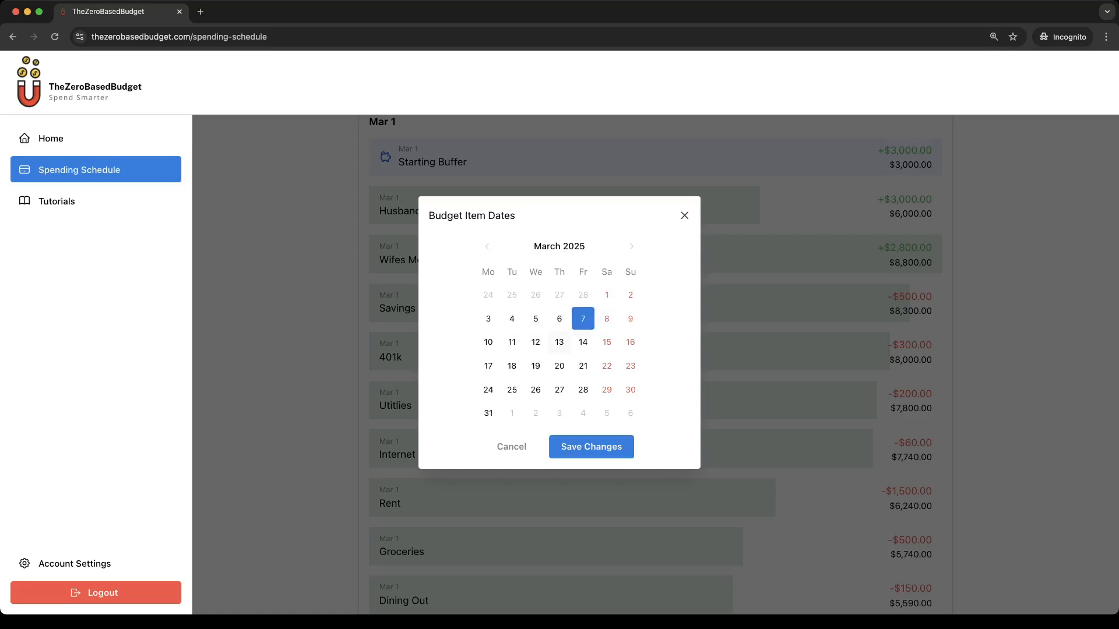
left_click(583, 365)
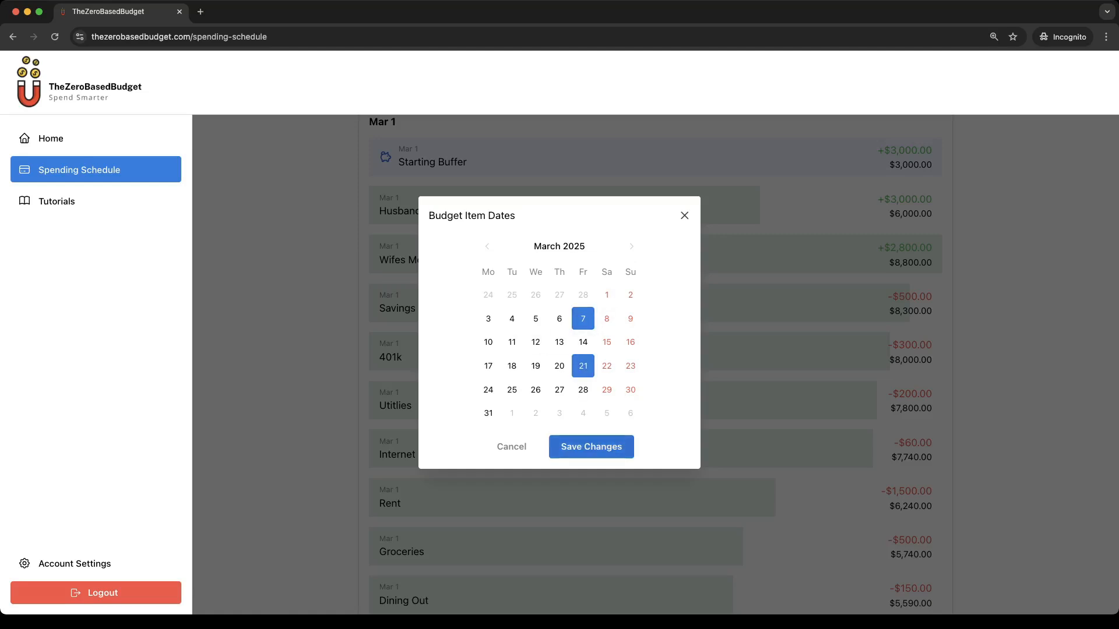
left_click(591, 447)
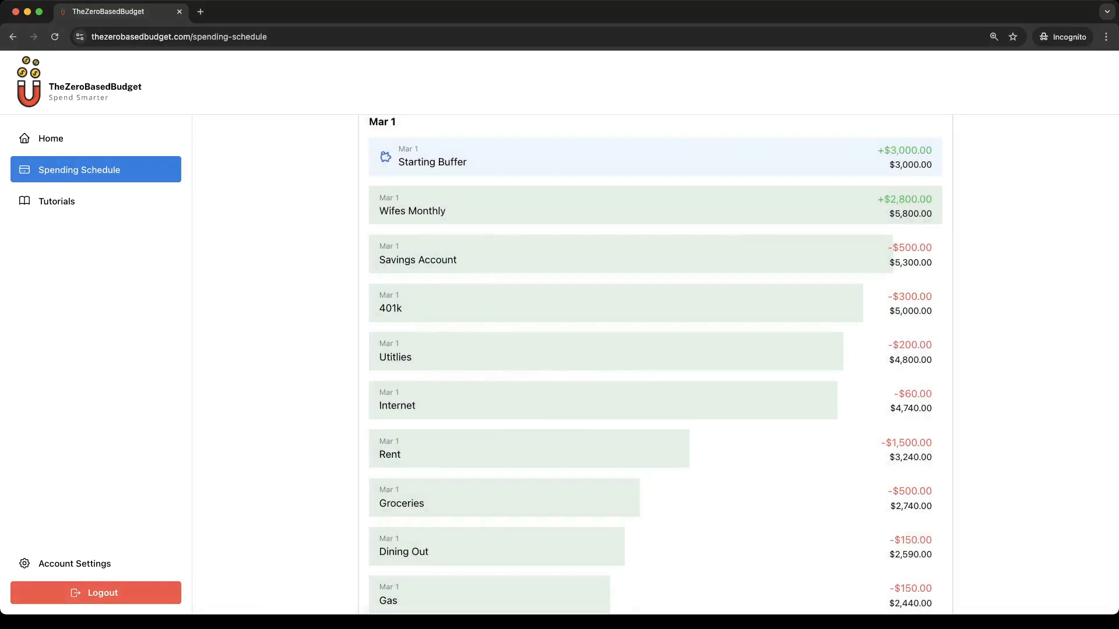
scroll(655, 364, "down", 14)
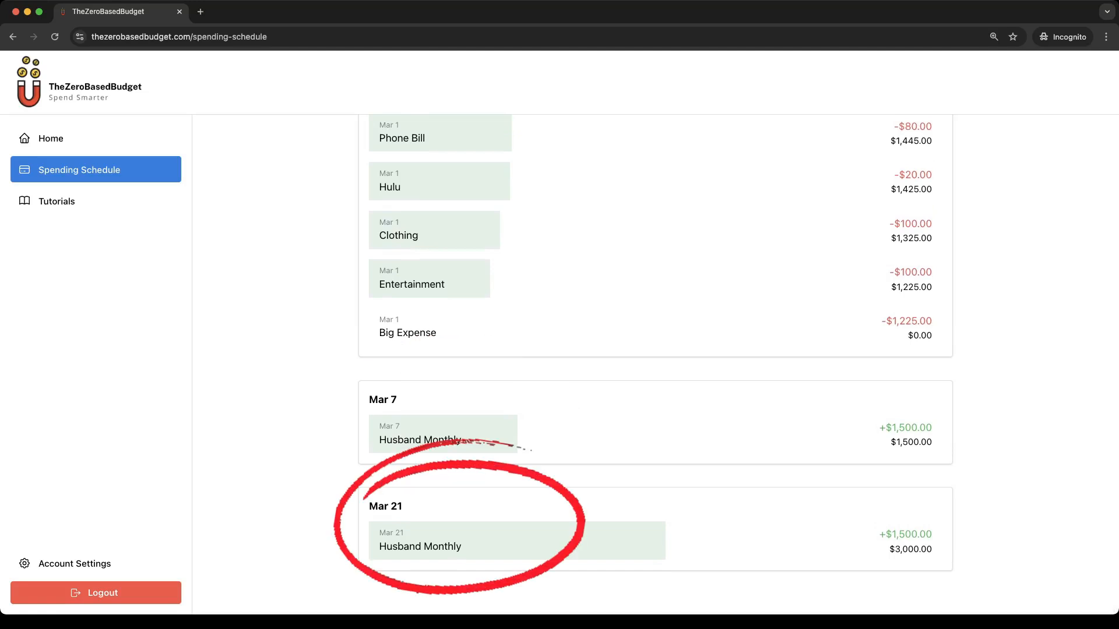
scroll(654, 363, "up", 14)
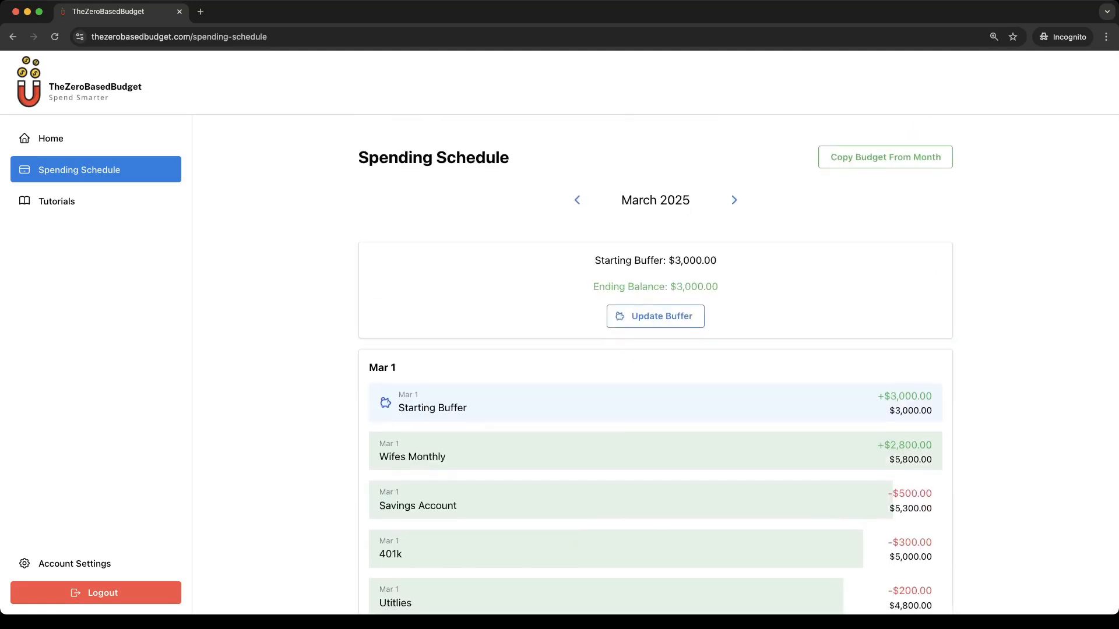
- Schedule the Groceries expense on March 1, 8, 15, 22 and 29, and check the resulting entries
scroll(655, 364, "down", 1)
scroll(655, 363, "down", 5)
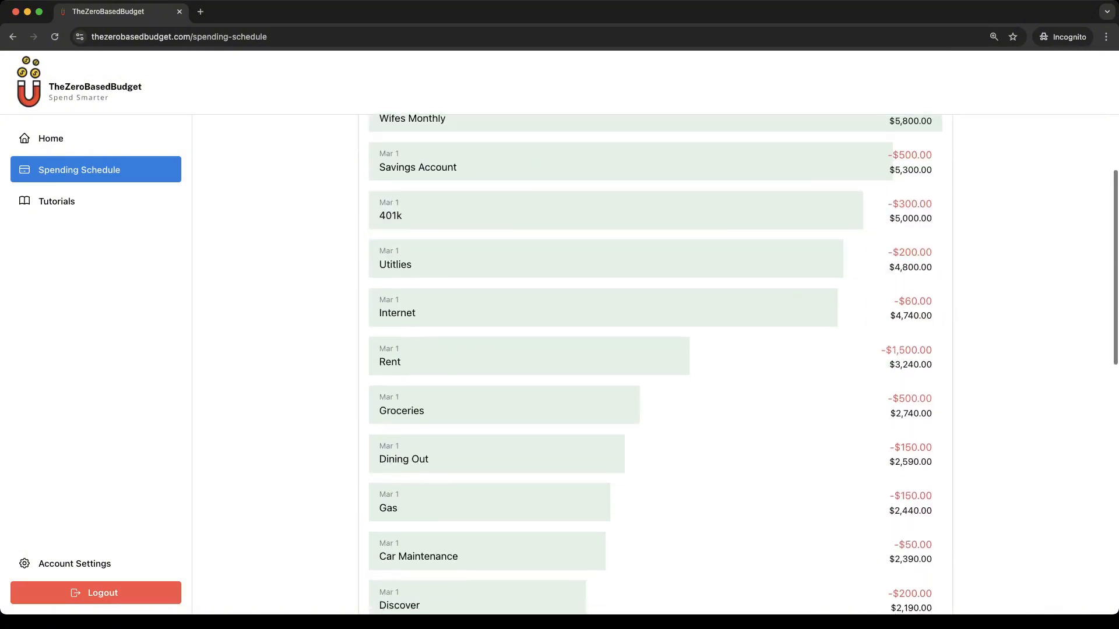
left_click(655, 356)
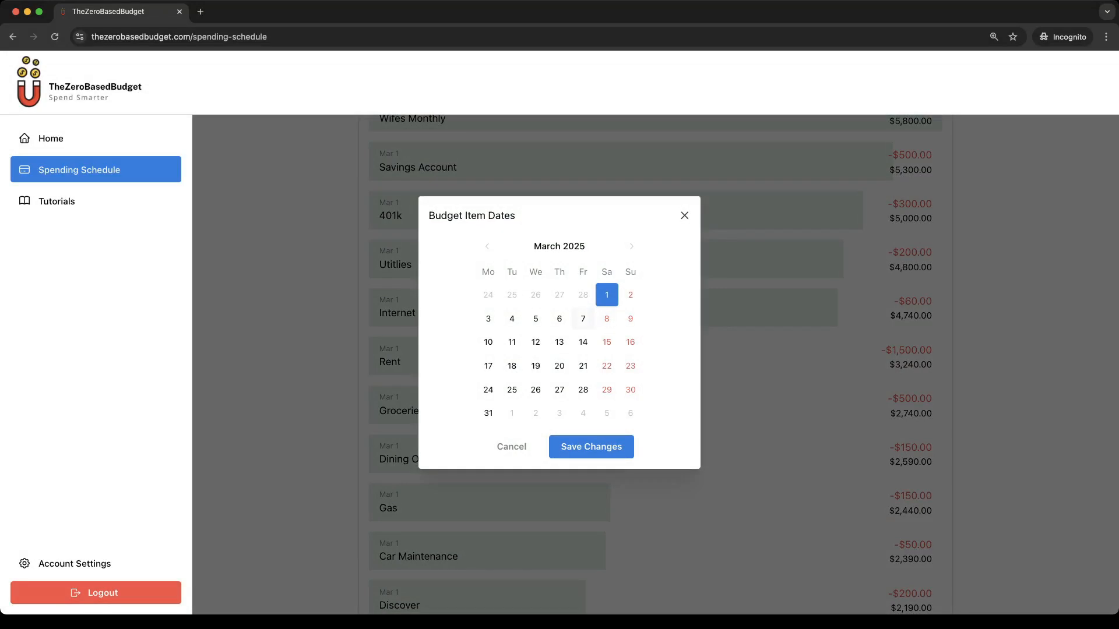
left_click(607, 318)
left_click(606, 343)
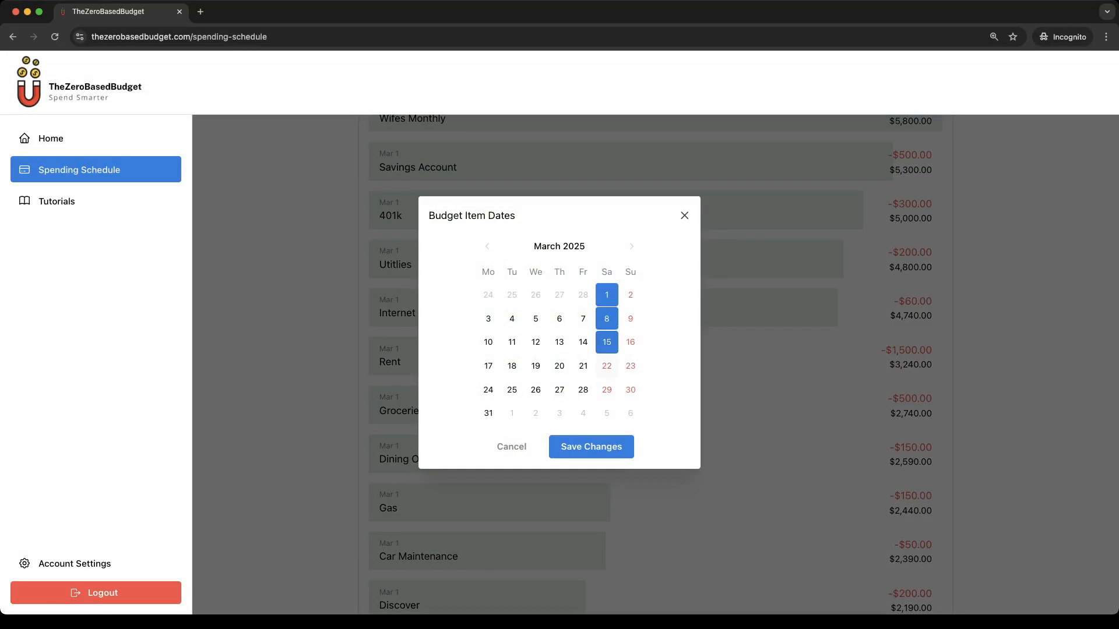
left_click(607, 366)
left_click(606, 366)
left_click(606, 366)
left_click(606, 390)
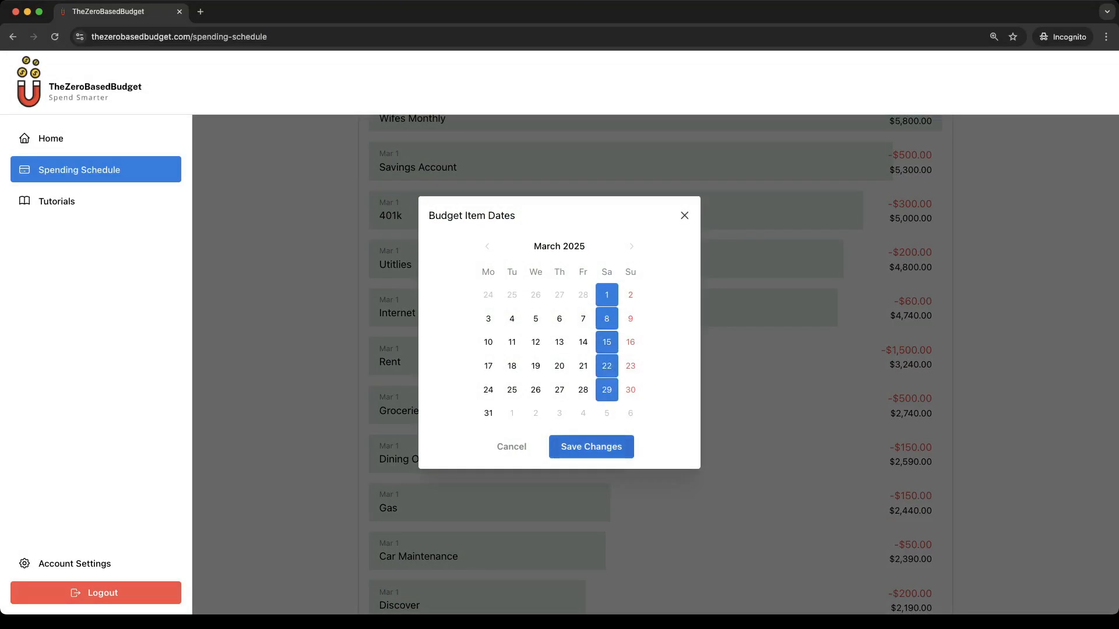
left_click(591, 446)
scroll(342, 319, "down", 3)
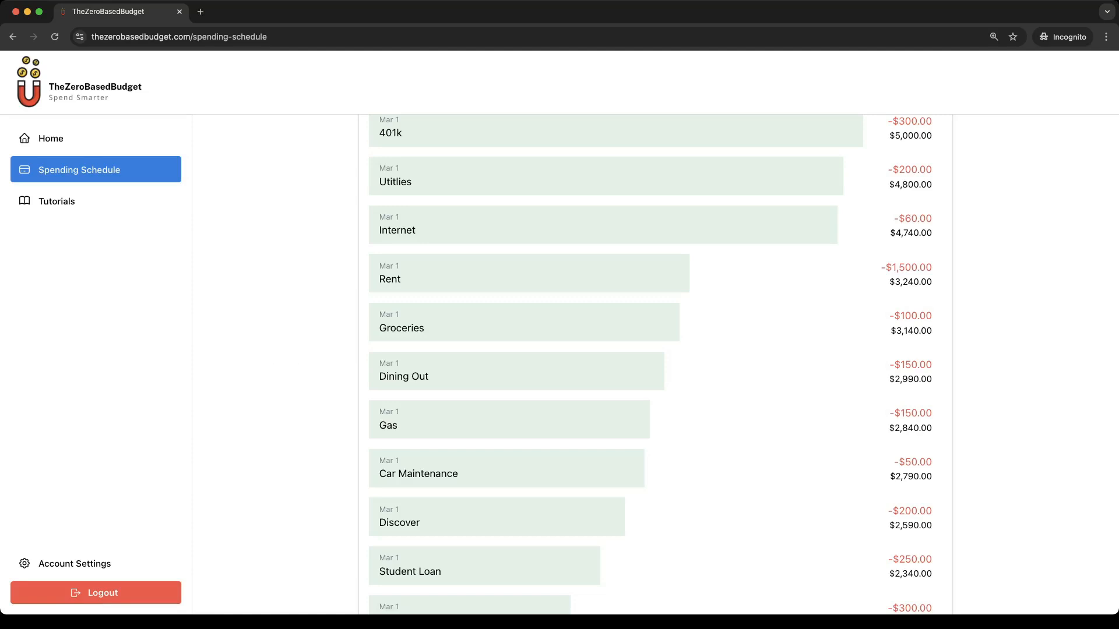
scroll(655, 361, "down", 12)
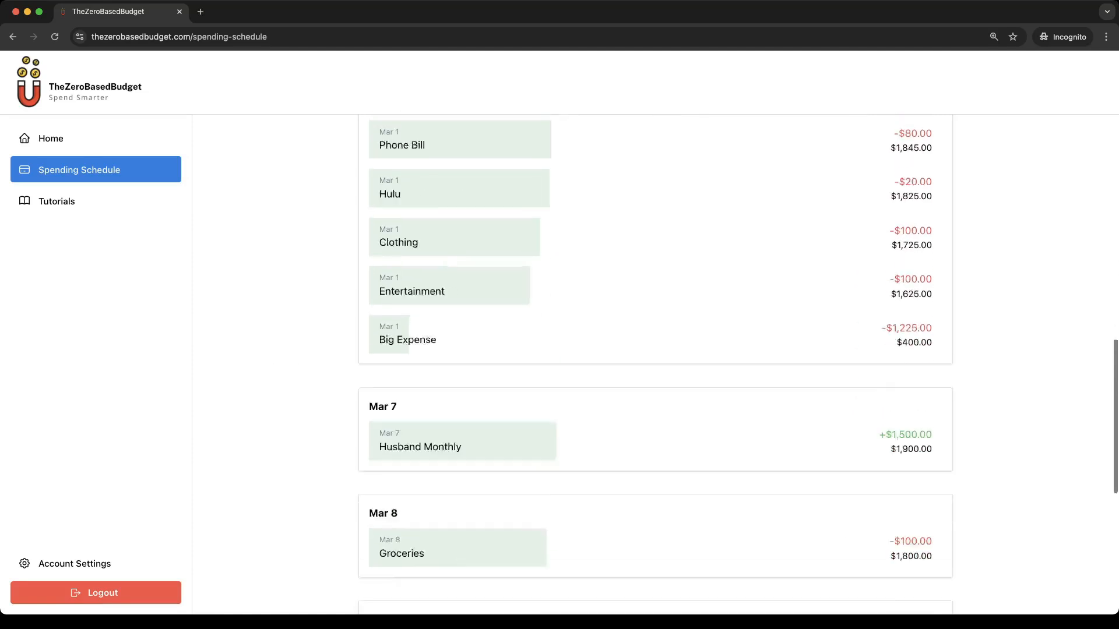
scroll(655, 362, "down", 2)
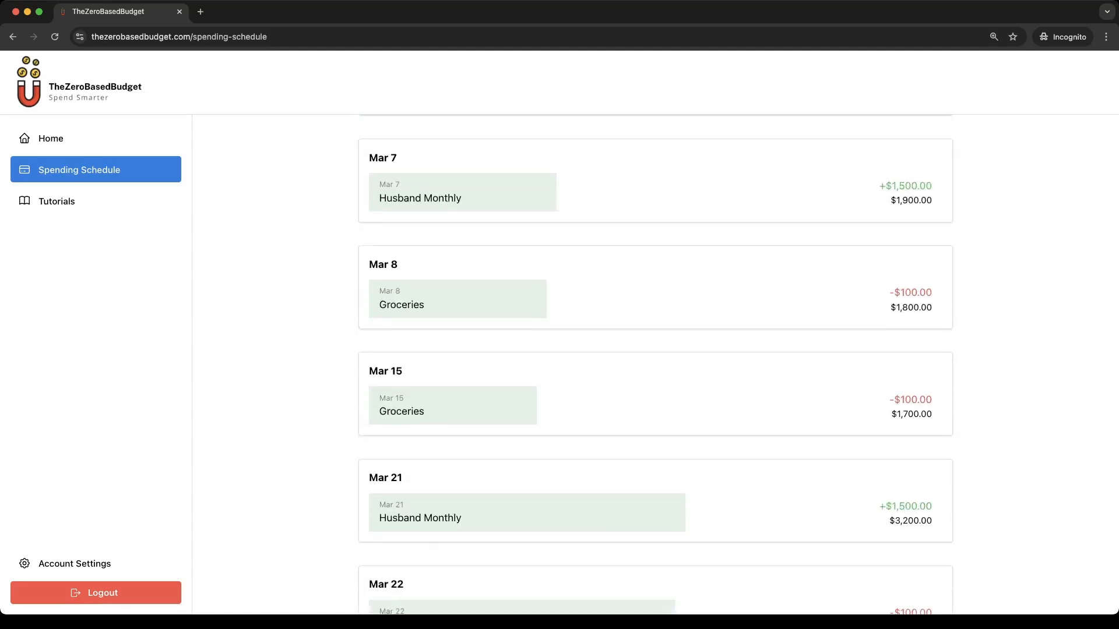
scroll(655, 362, "down", 3)
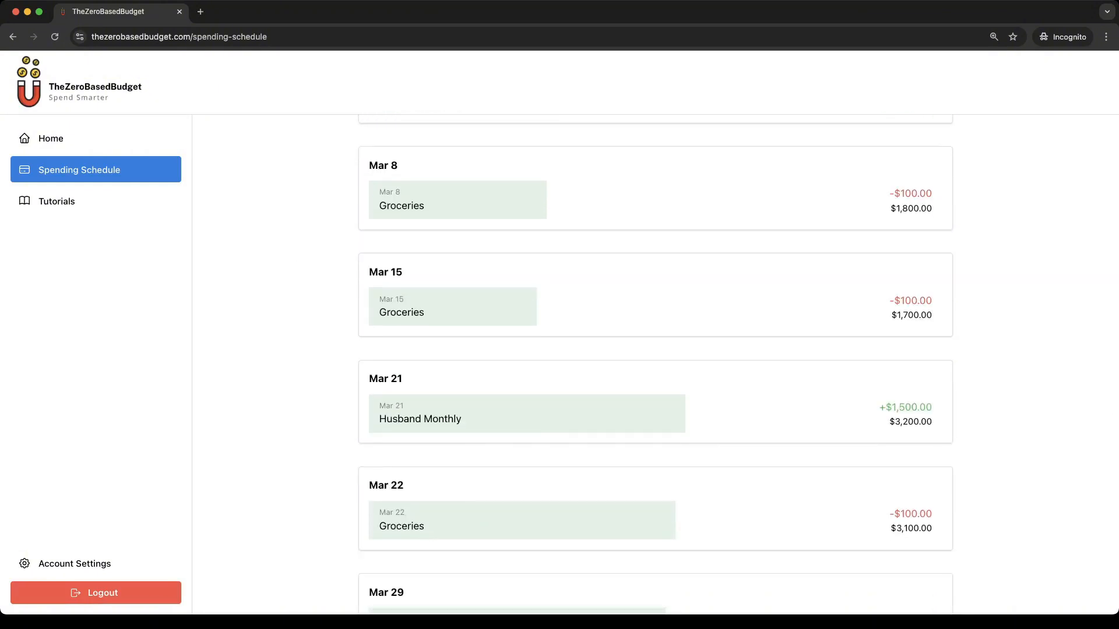
- Move the $200.00 utilities expense from March 1 to March 11 and save the change
scroll(655, 361, "up", 20)
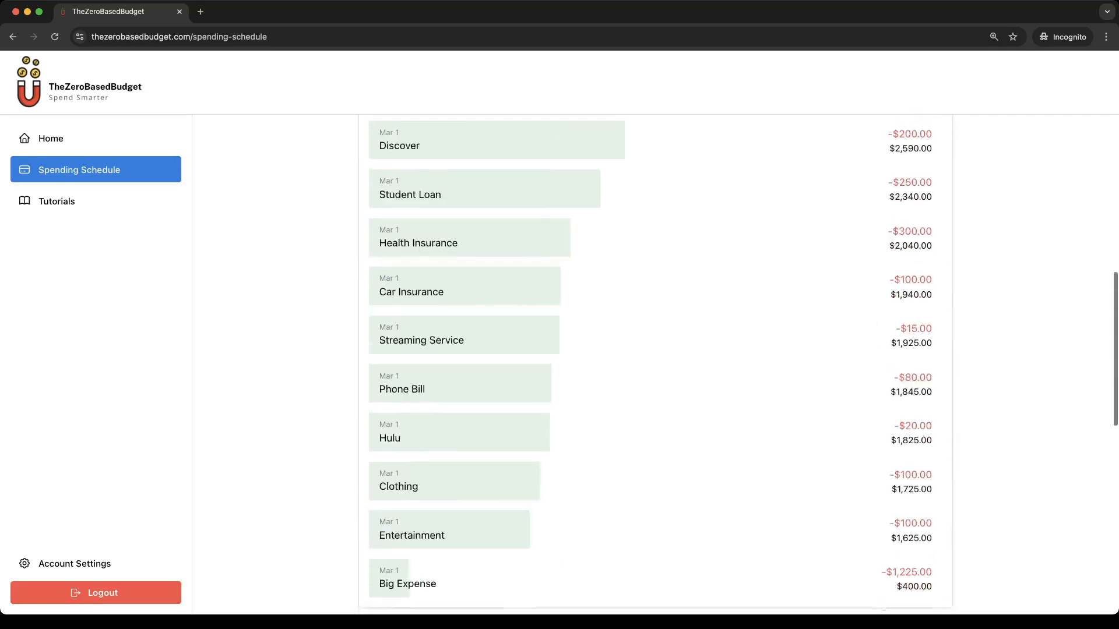
scroll(655, 362, "up", 5)
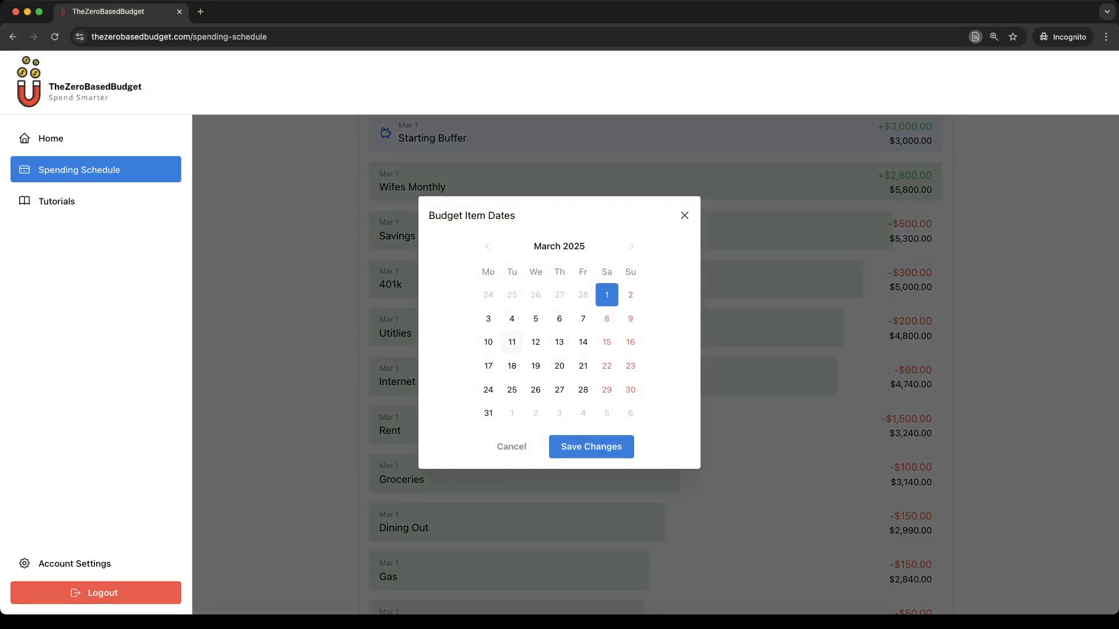
left_click(511, 342)
left_click(607, 294)
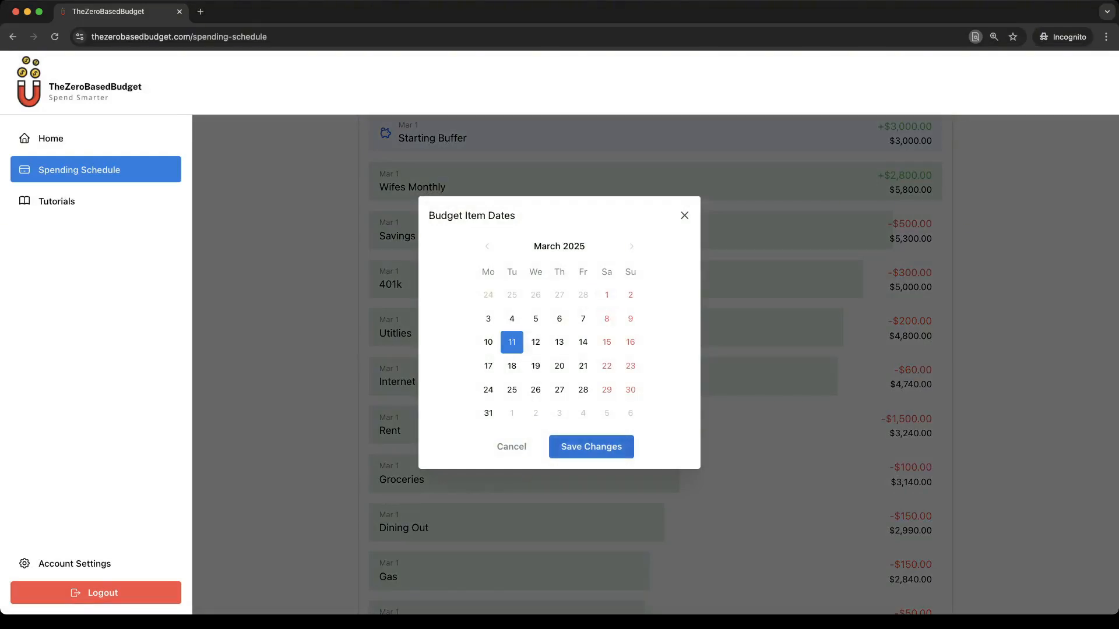
left_click(591, 447)
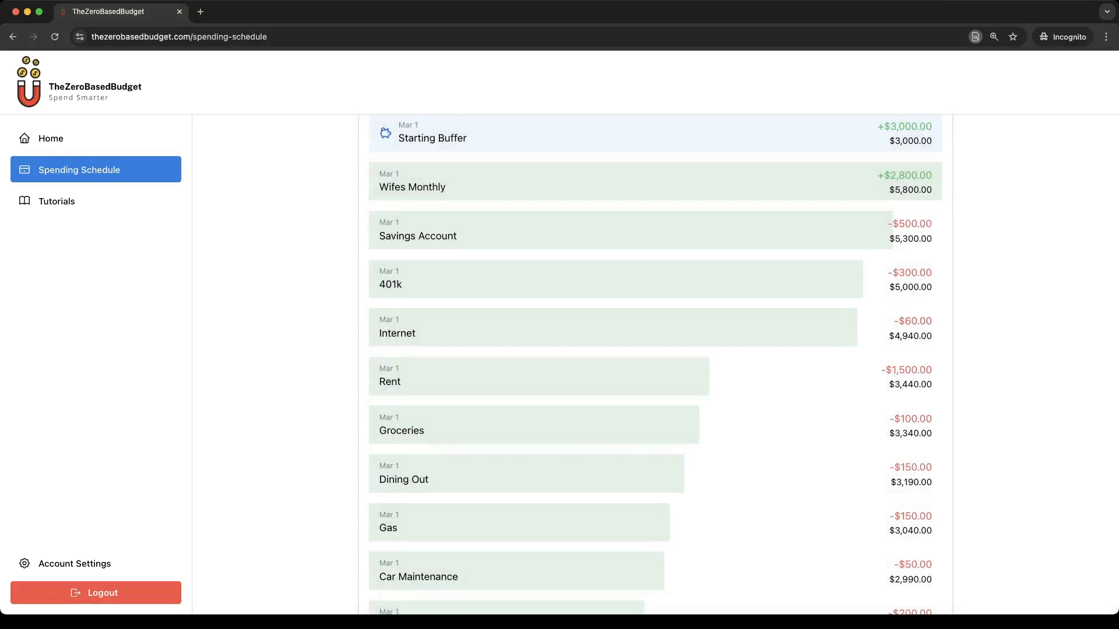
- Examine the running balances in the March 2025 schedule, especially after the March 11 utilities and March 15 Groceries entries
scroll(656, 366, "down", 15)
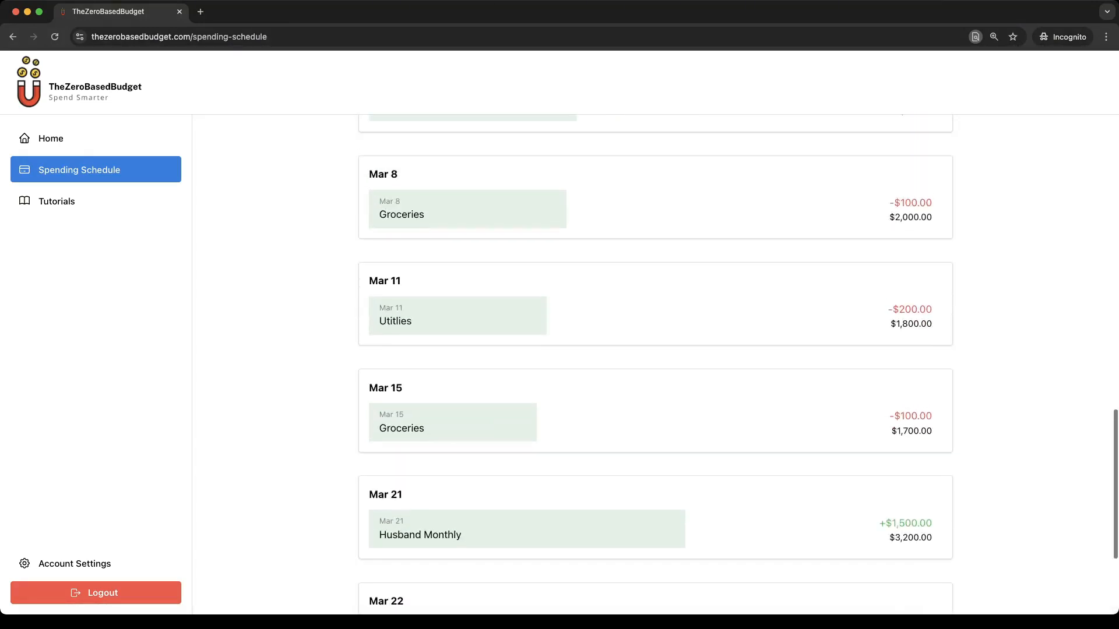
scroll(656, 365, "up", 15)
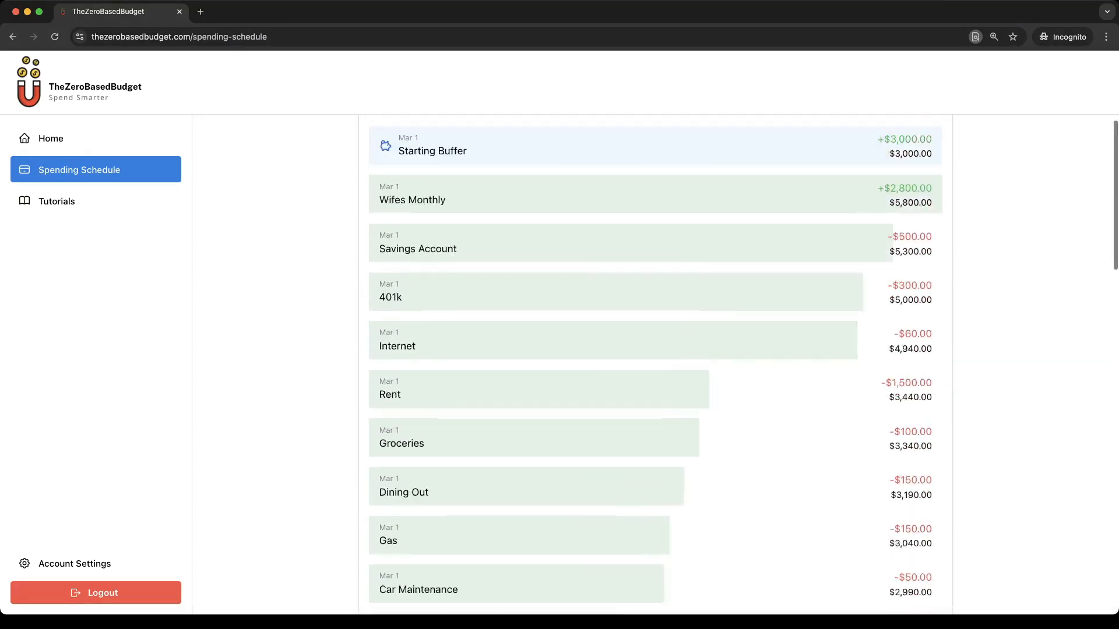
scroll(656, 366, "up", 5)
scroll(655, 365, "down", 5)
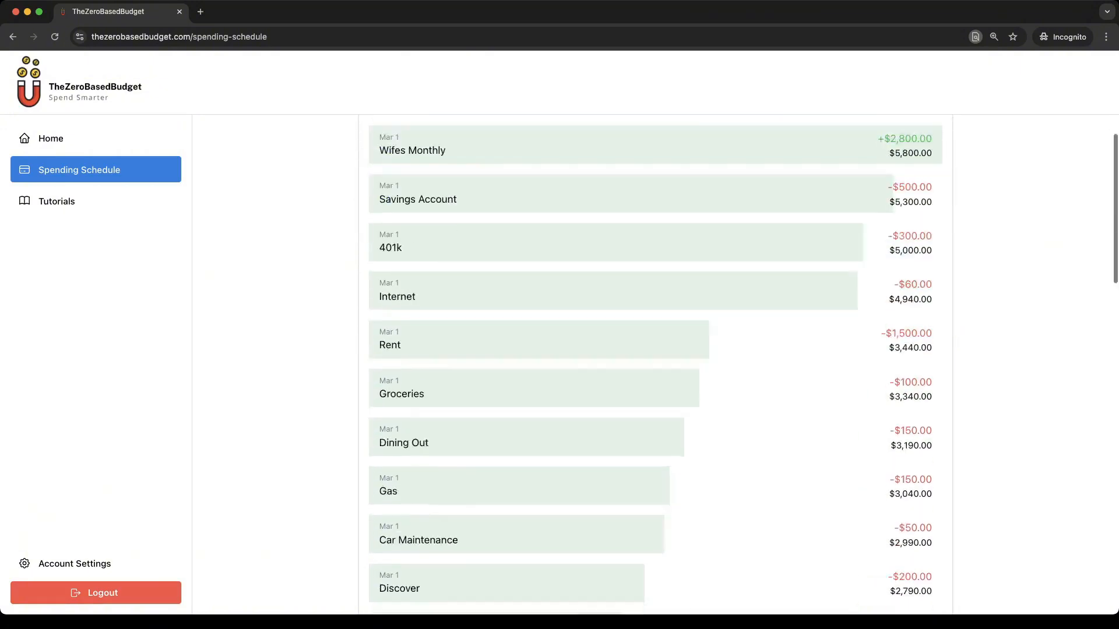
scroll(656, 365, "down", 10)
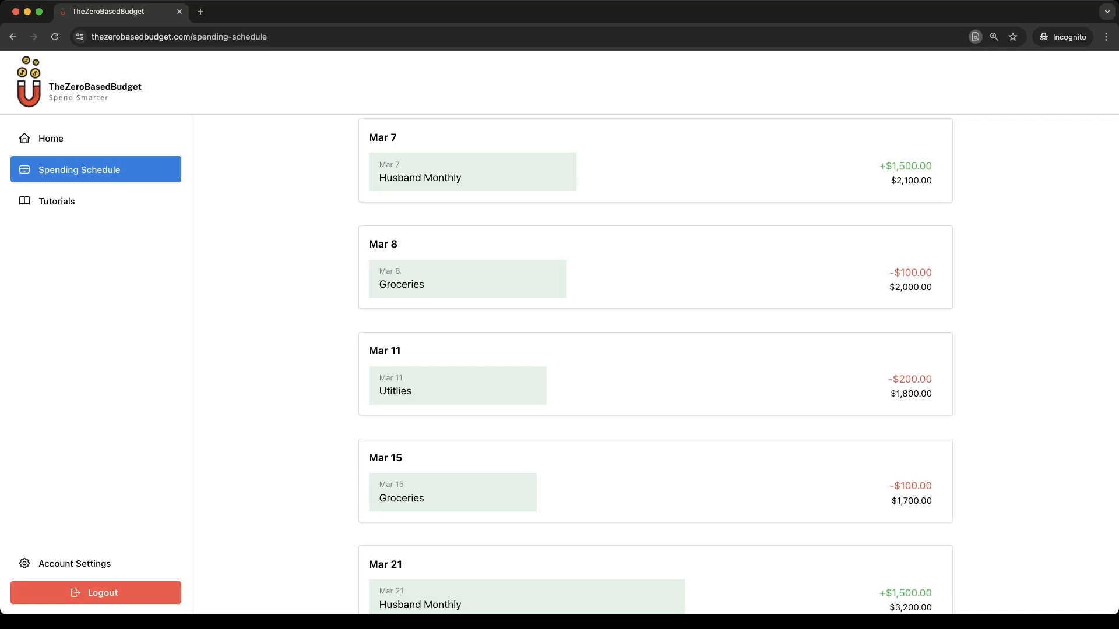
scroll(655, 365, "up", 1)
left_click_drag(890, 402, 932, 402)
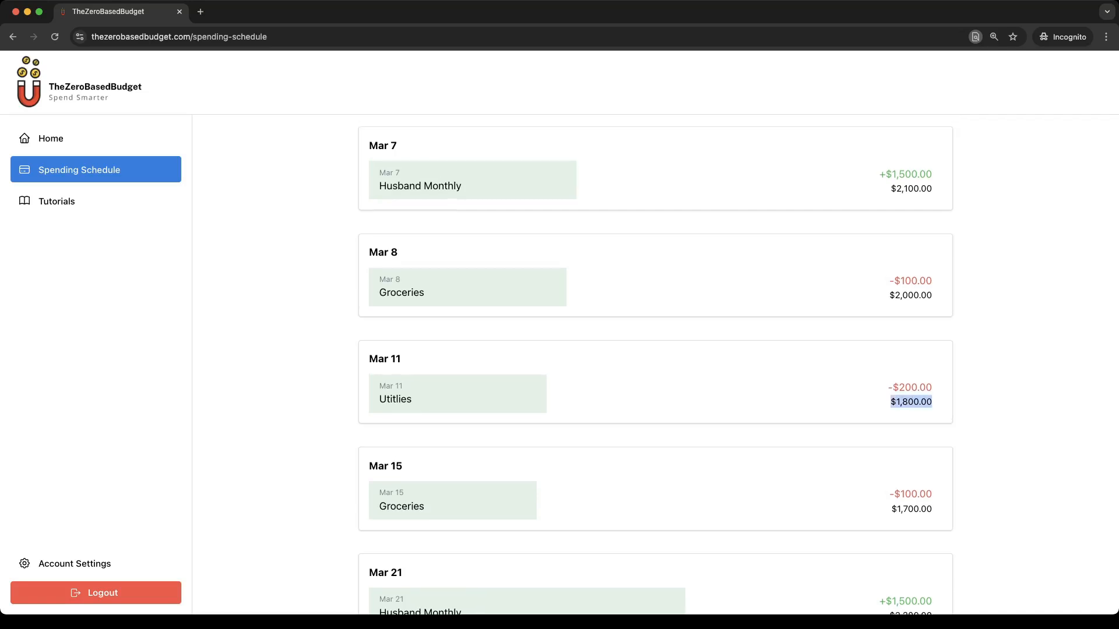
scroll(656, 365, "down", 9)
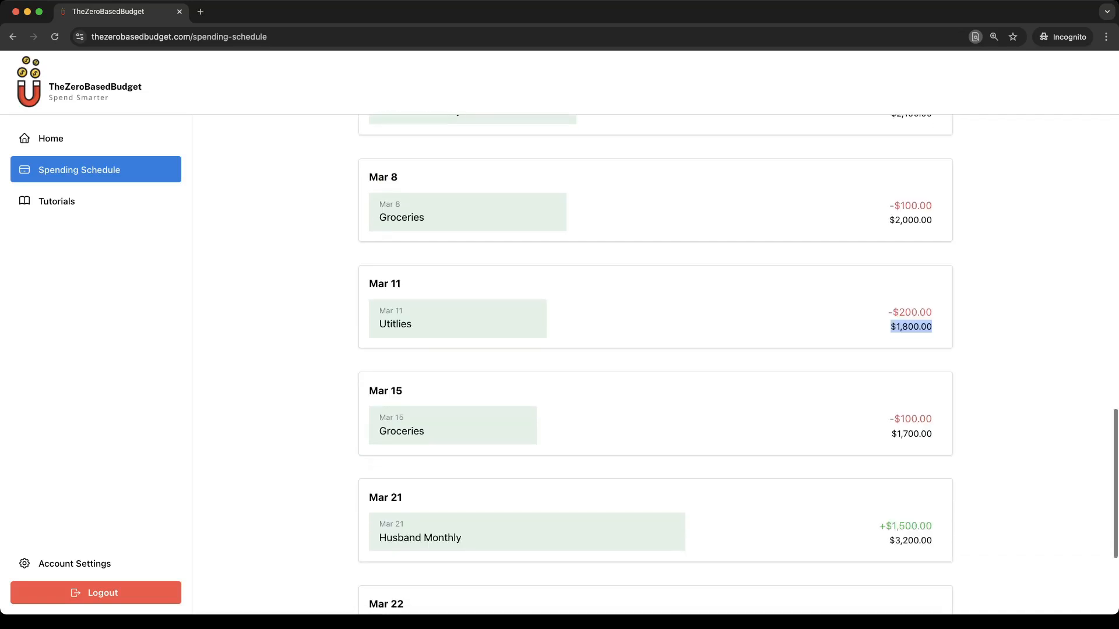
left_click_drag(891, 433, 931, 433)
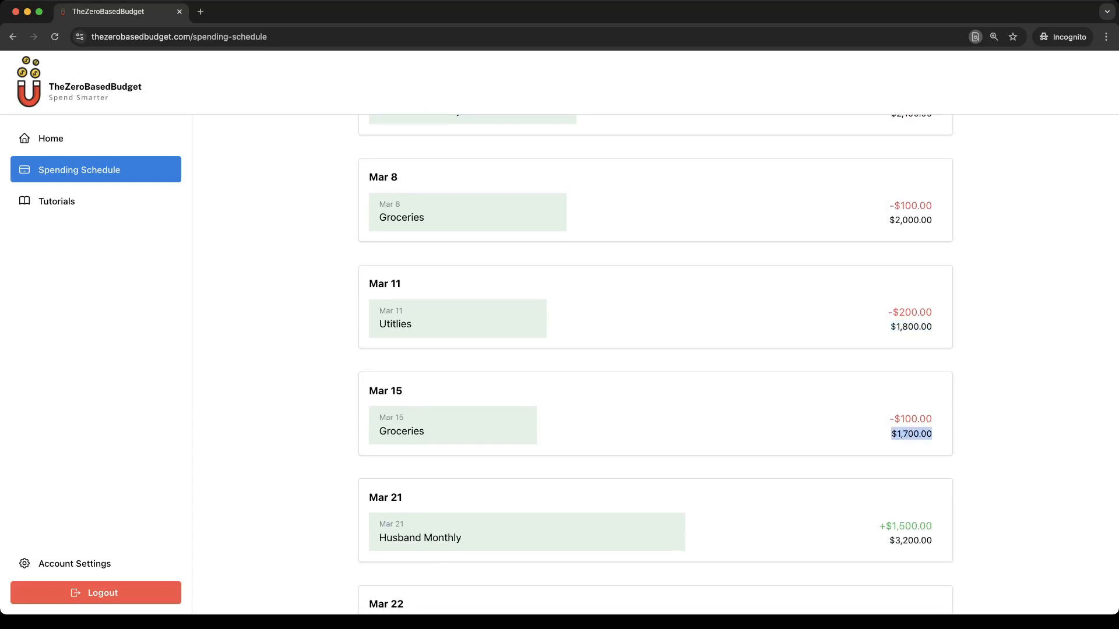
left_click(932, 434)
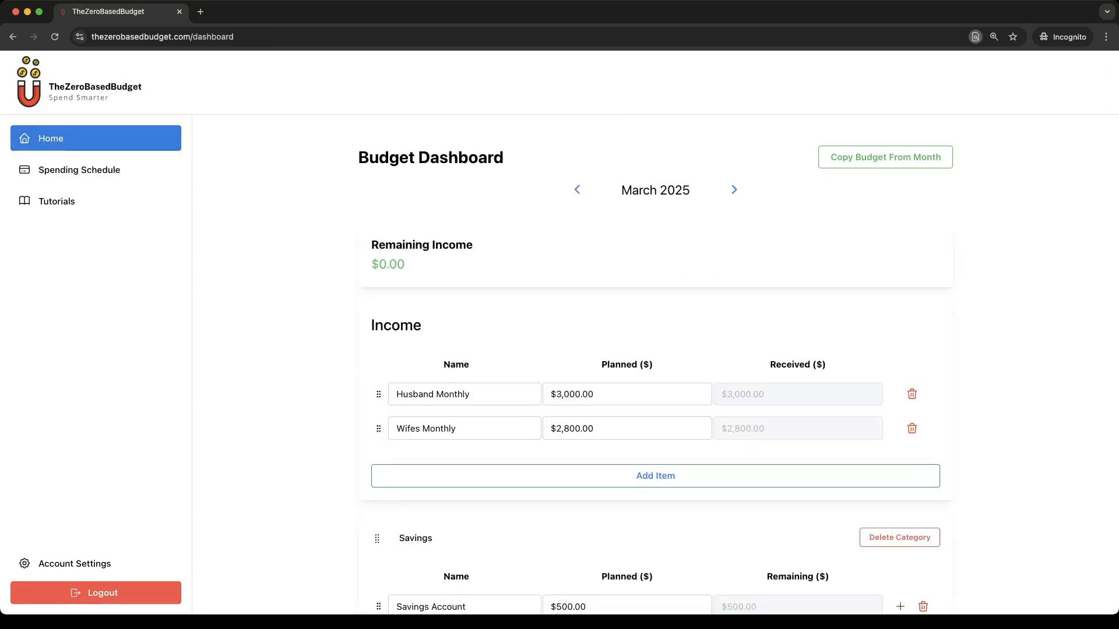
- Copy the March 2025 budget into April 2025 on the Budget Dashboard and review the copied categories and items
left_click(734, 189)
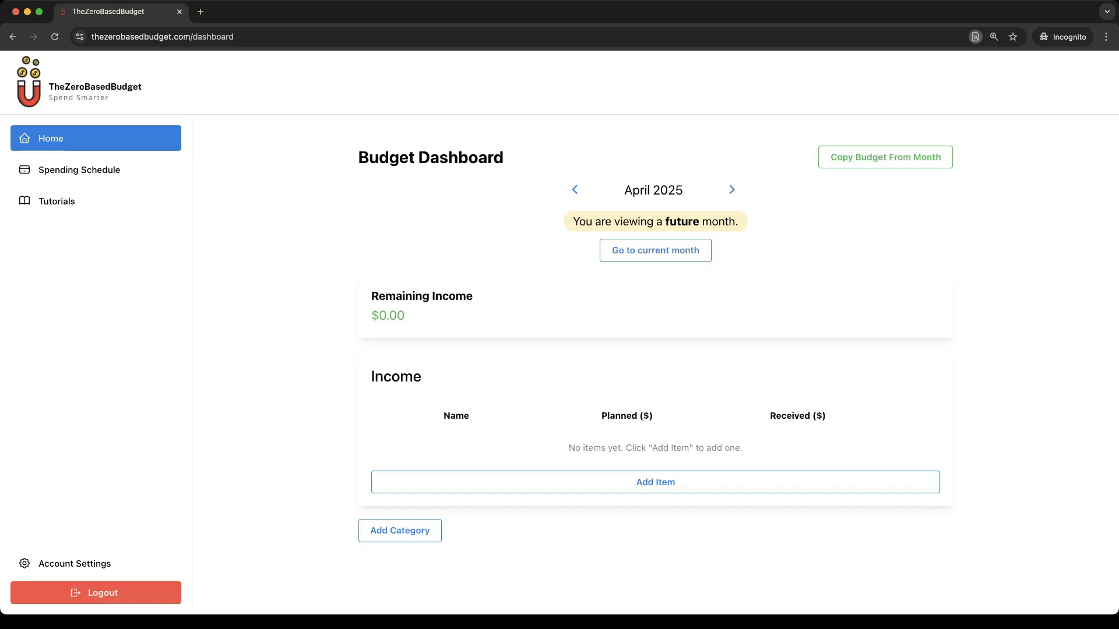
left_click(886, 157)
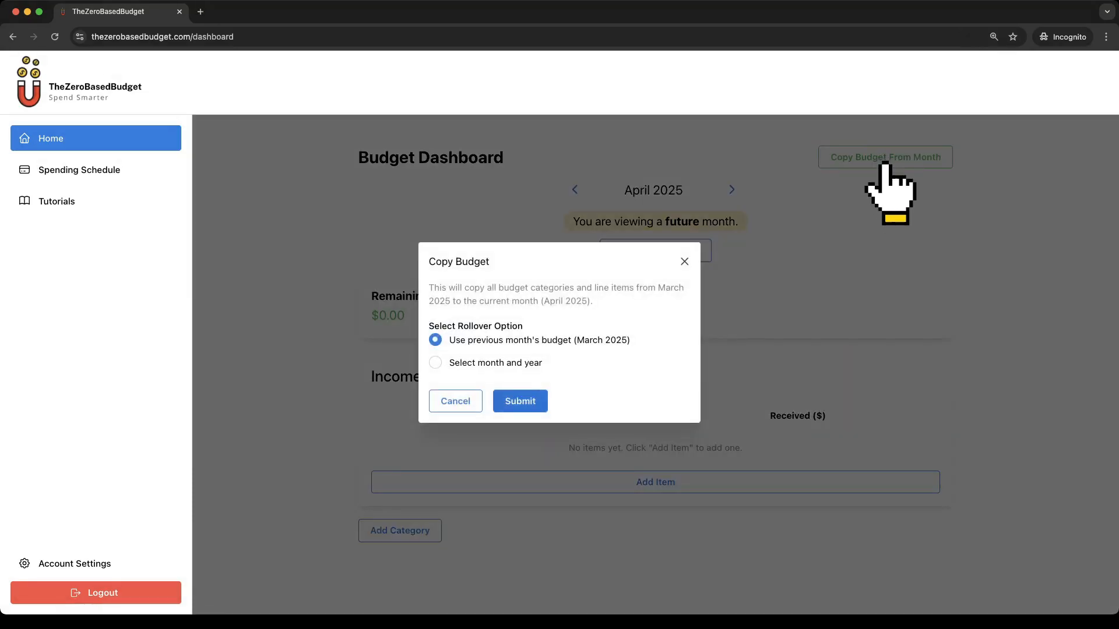
left_click(520, 402)
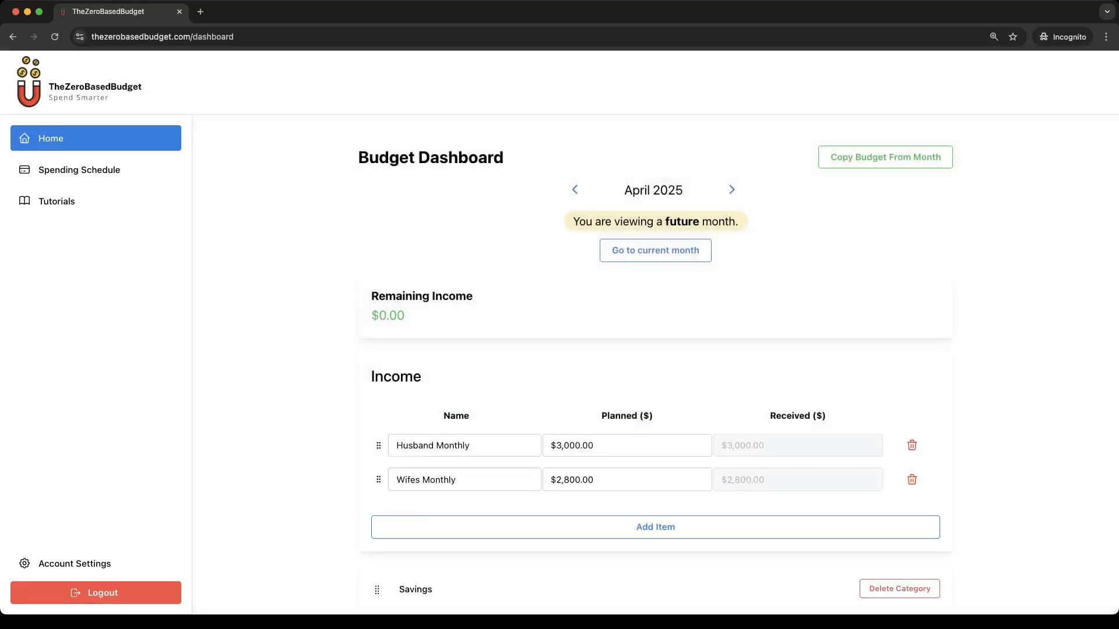
scroll(656, 364, "down", 12)
scroll(655, 364, "down", 17)
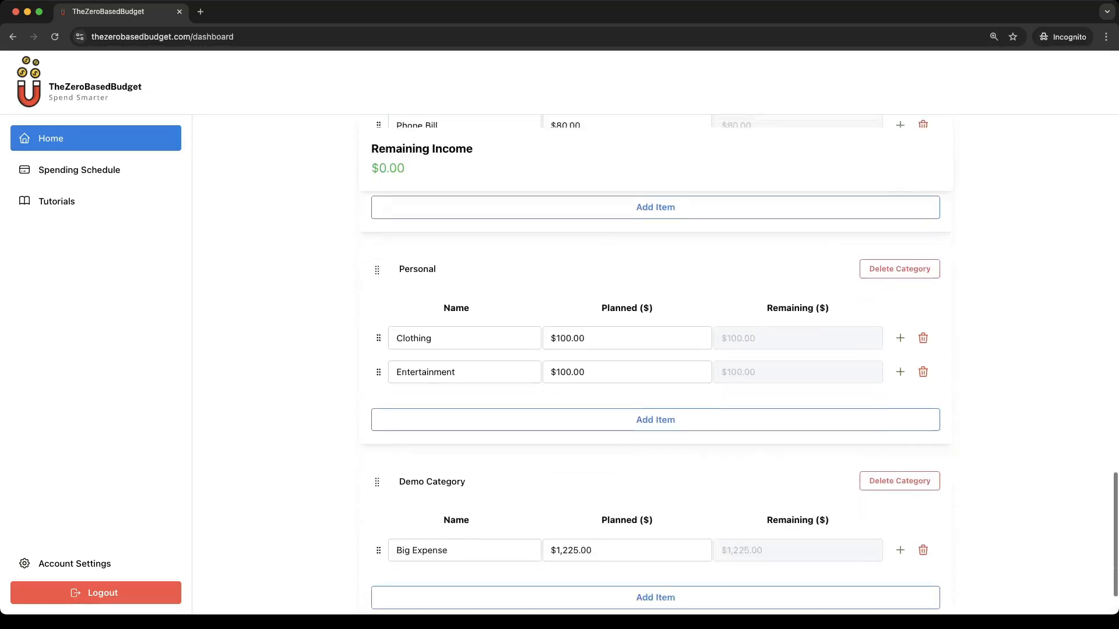
scroll(655, 364, "up", 3)
scroll(656, 364, "up", 15)
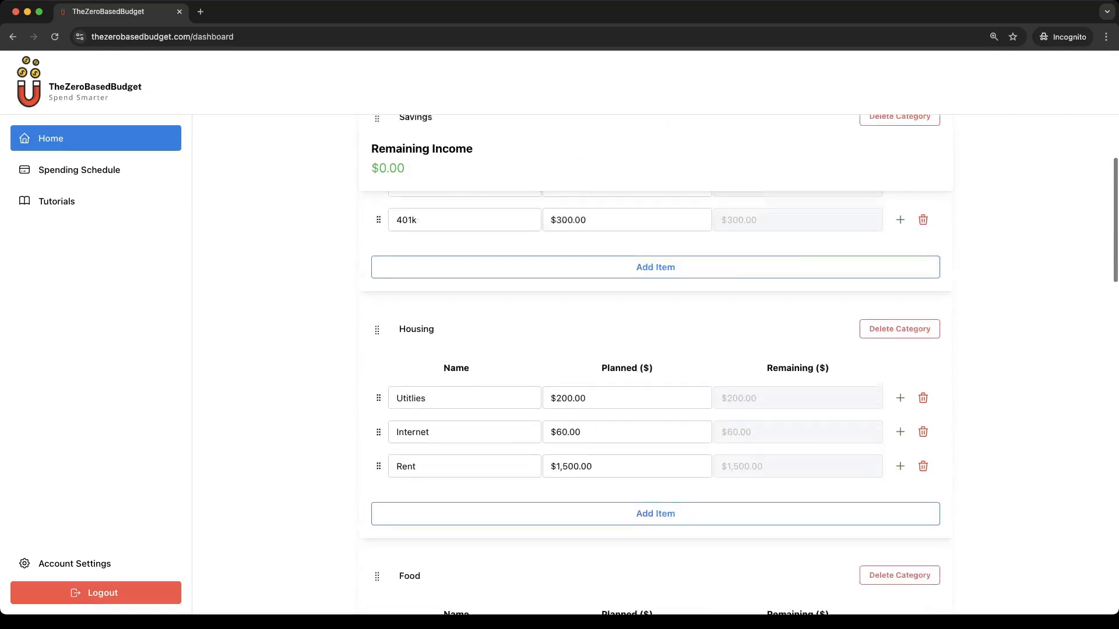
- Open the April 2025 Spending Schedule and examine the starting buffer, copied dates and running balances through the month
left_click(79, 170)
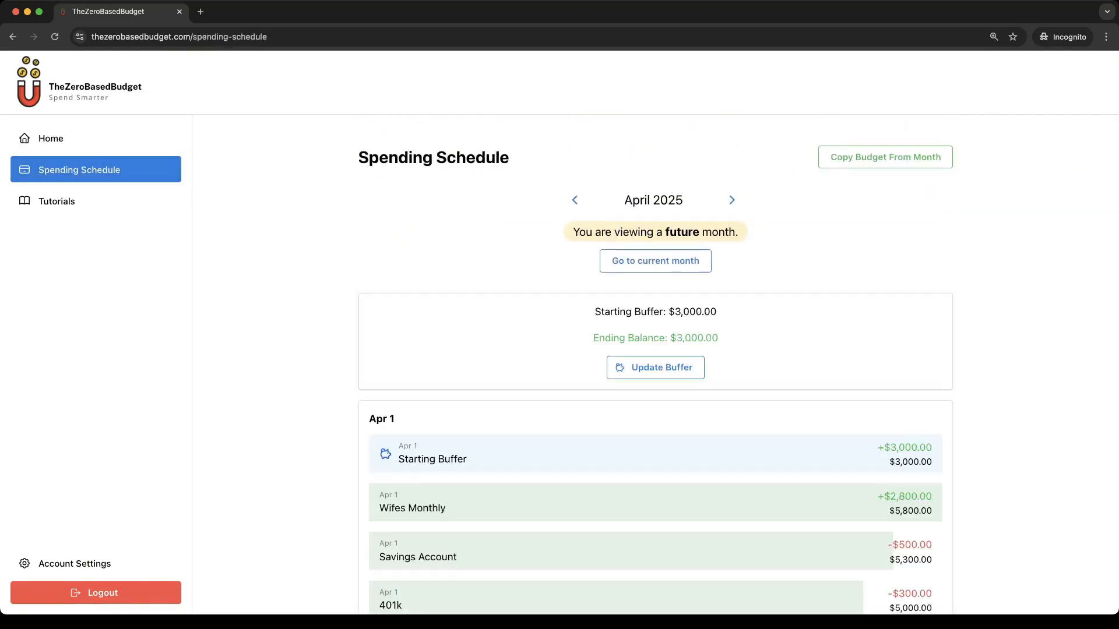
scroll(656, 365, "down", 20)
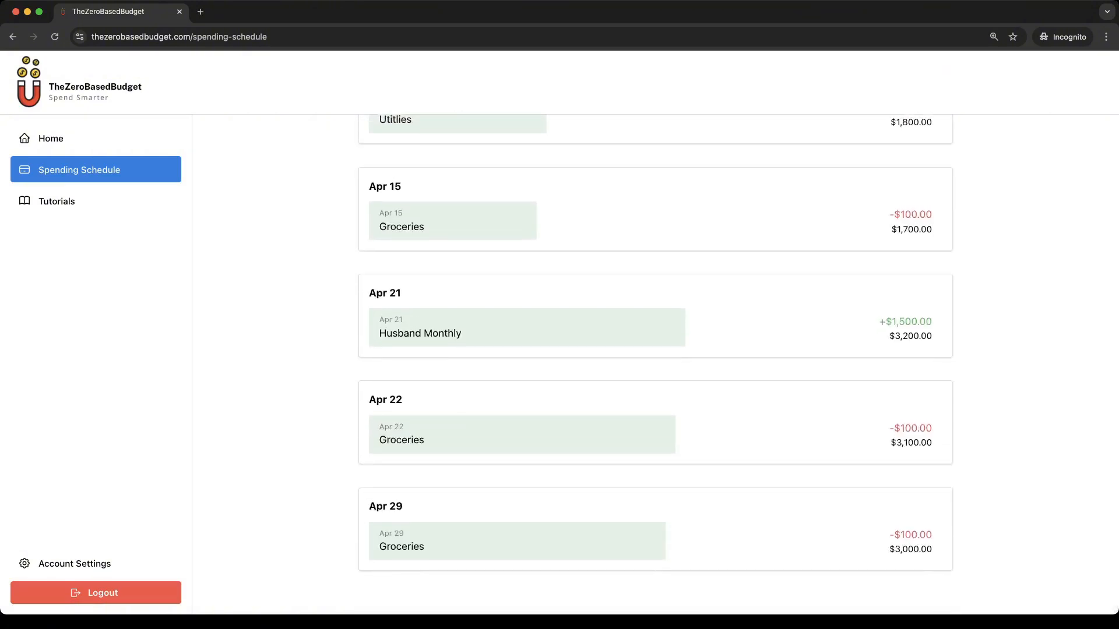
scroll(656, 365, "up", 18)
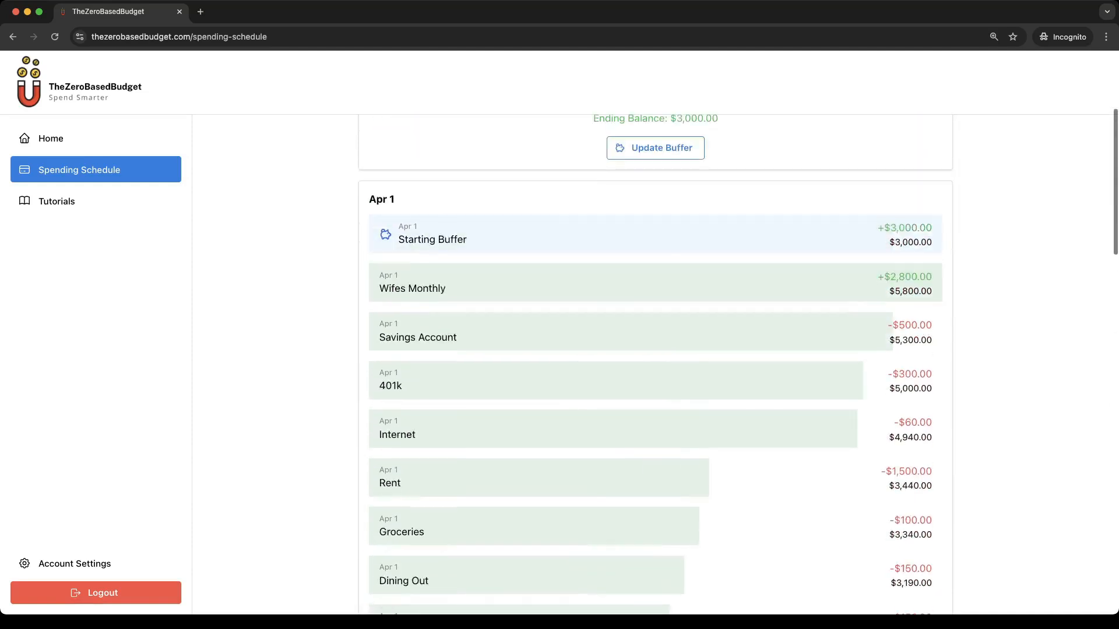
scroll(656, 365, "up", 2)
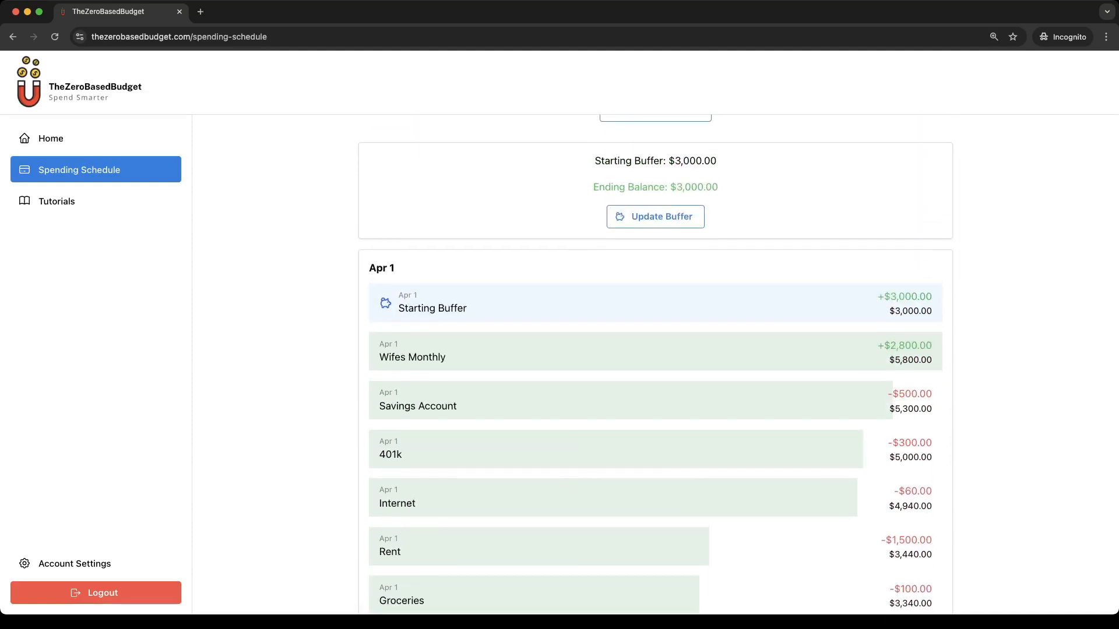
scroll(655, 364, "down", 20)
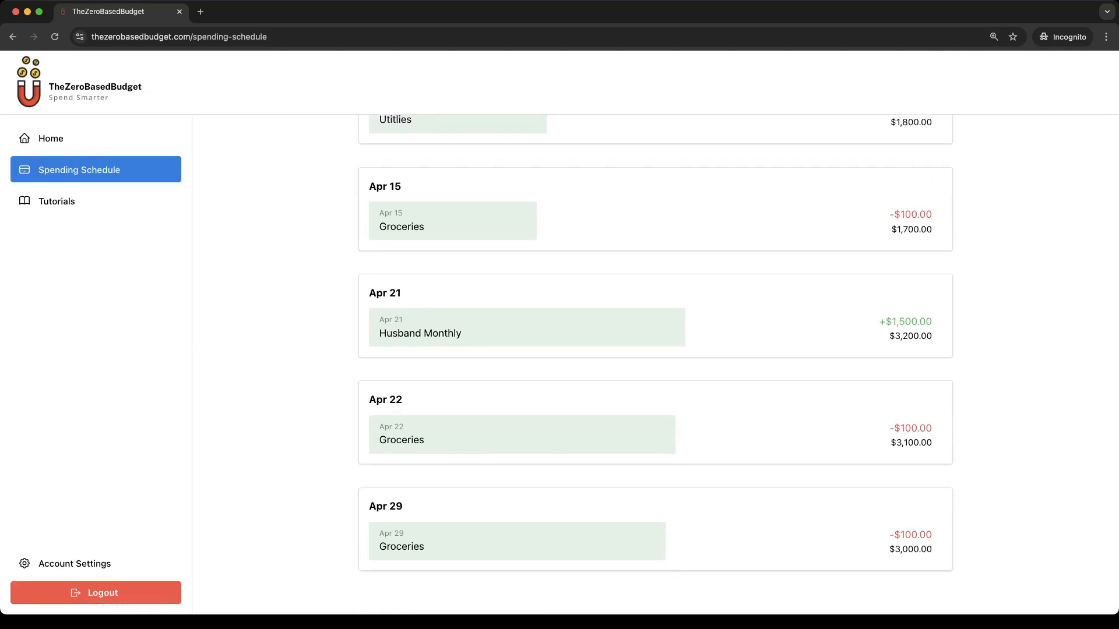
- Examine the April running balances with Rent at $3,000.00, focusing on the Big Expense entry and the April 7 income
scroll(655, 364, "up", 10)
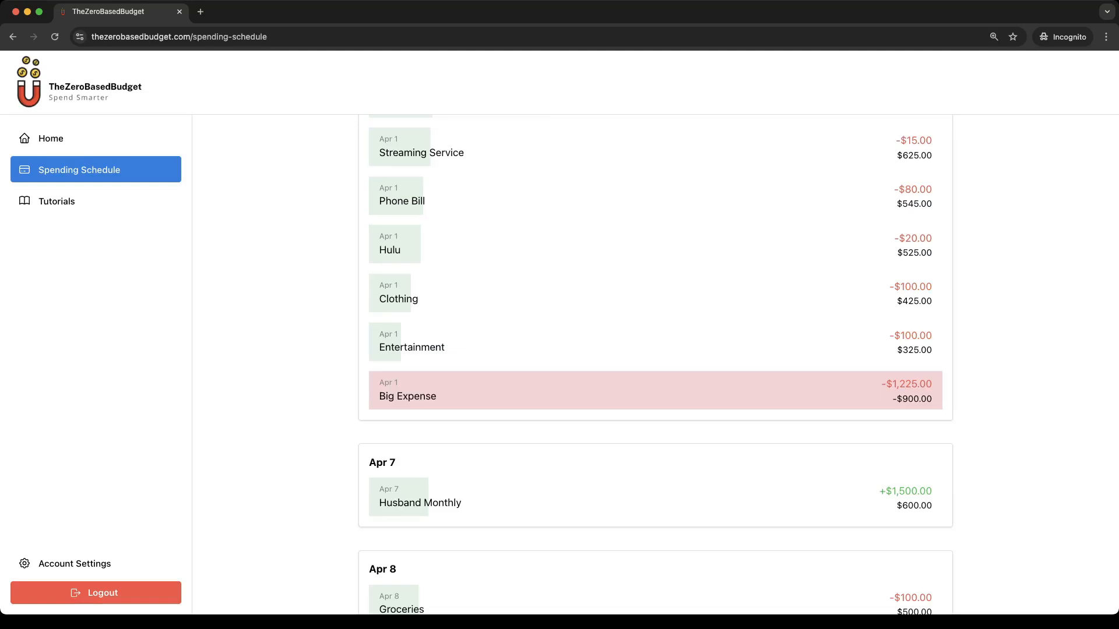
scroll(655, 365, "up", 6)
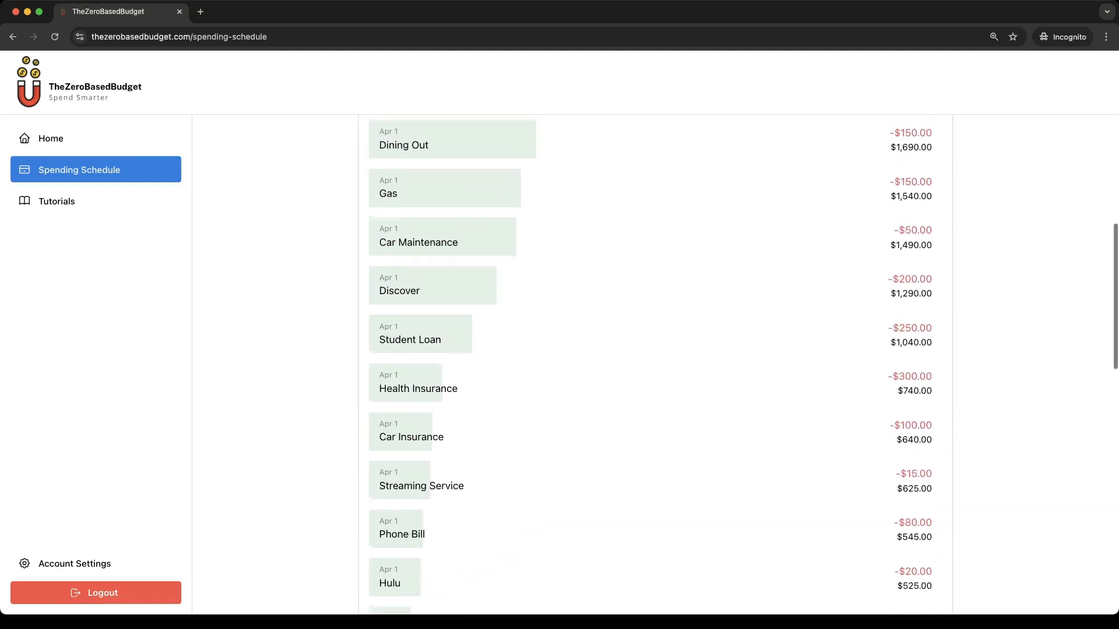
scroll(656, 364, "up", 2)
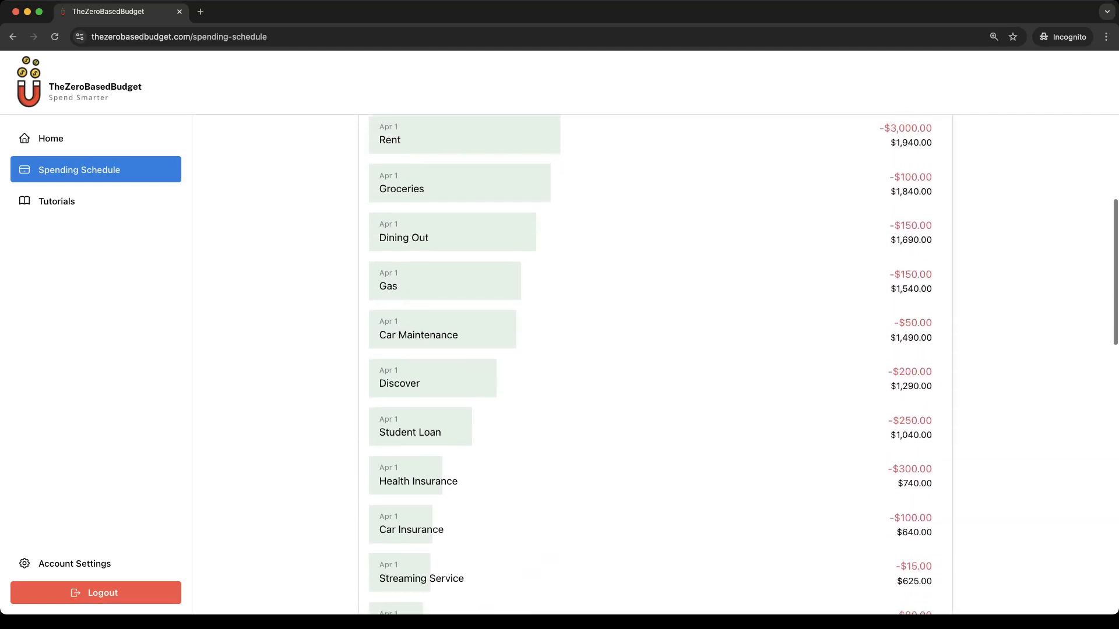
scroll(656, 364, "down", 7)
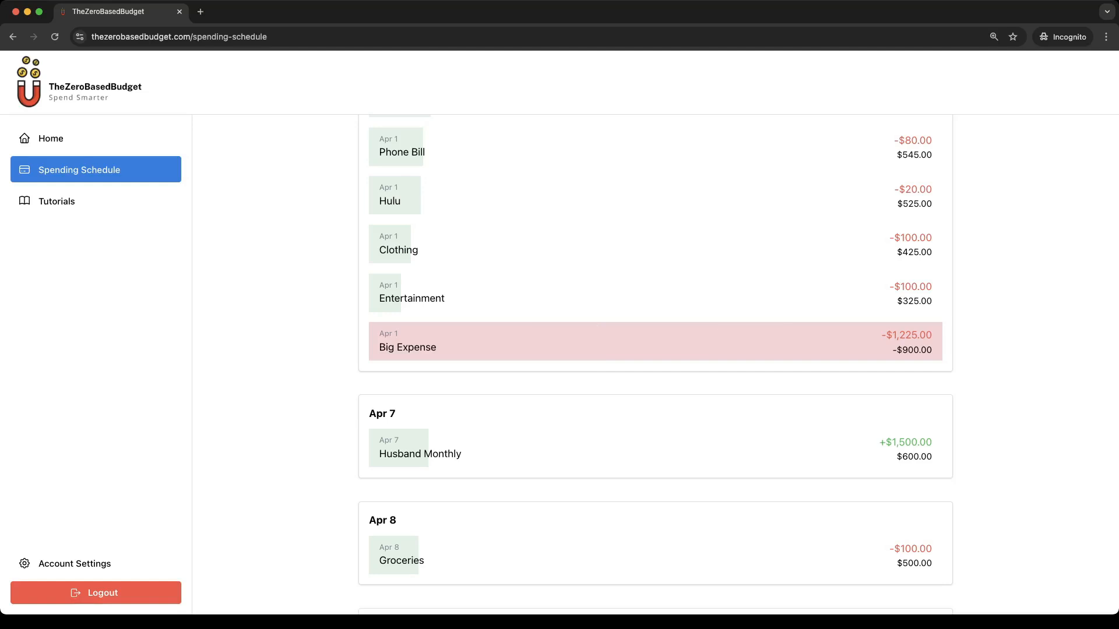
scroll(656, 364, "up", 2)
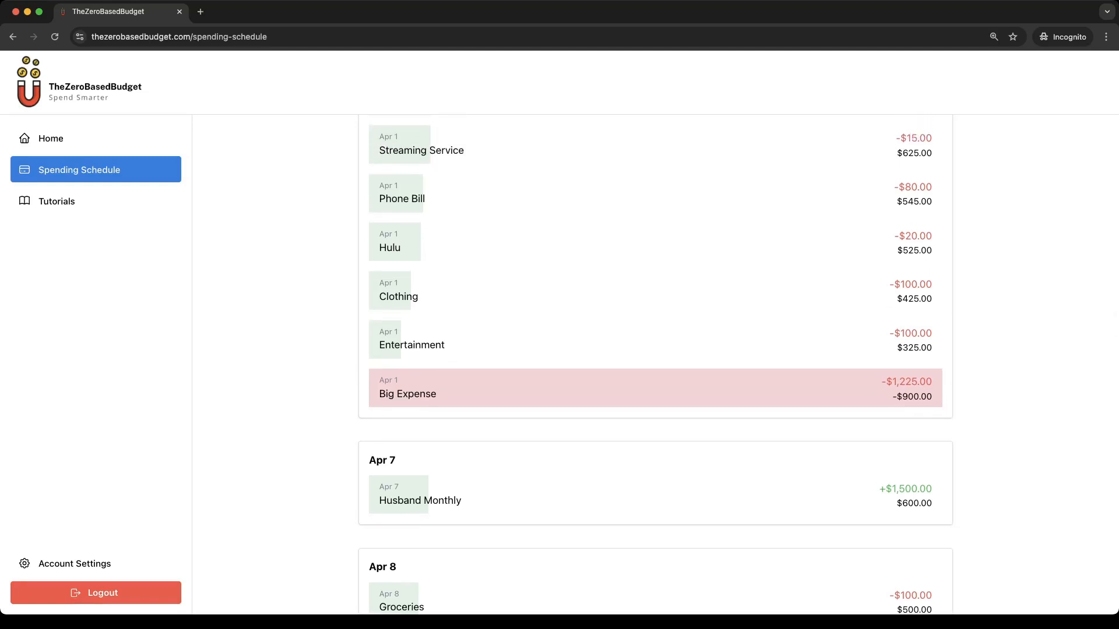
- Reschedule the Big Expense item to April 2 only and check the Entertainment balance before it
double_click(656, 388)
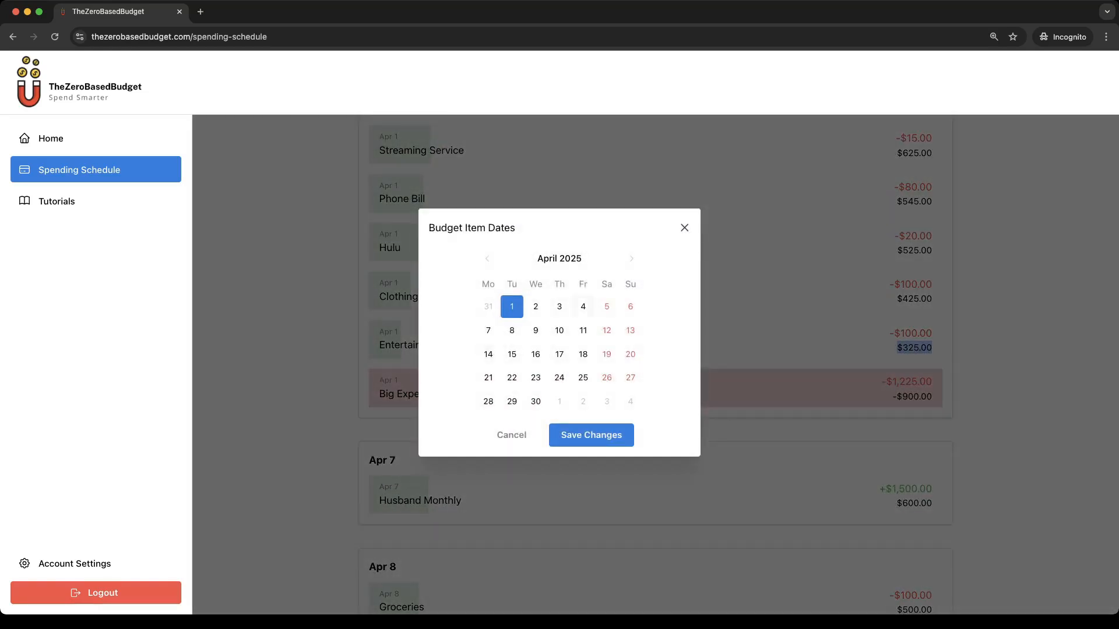
left_click(684, 227)
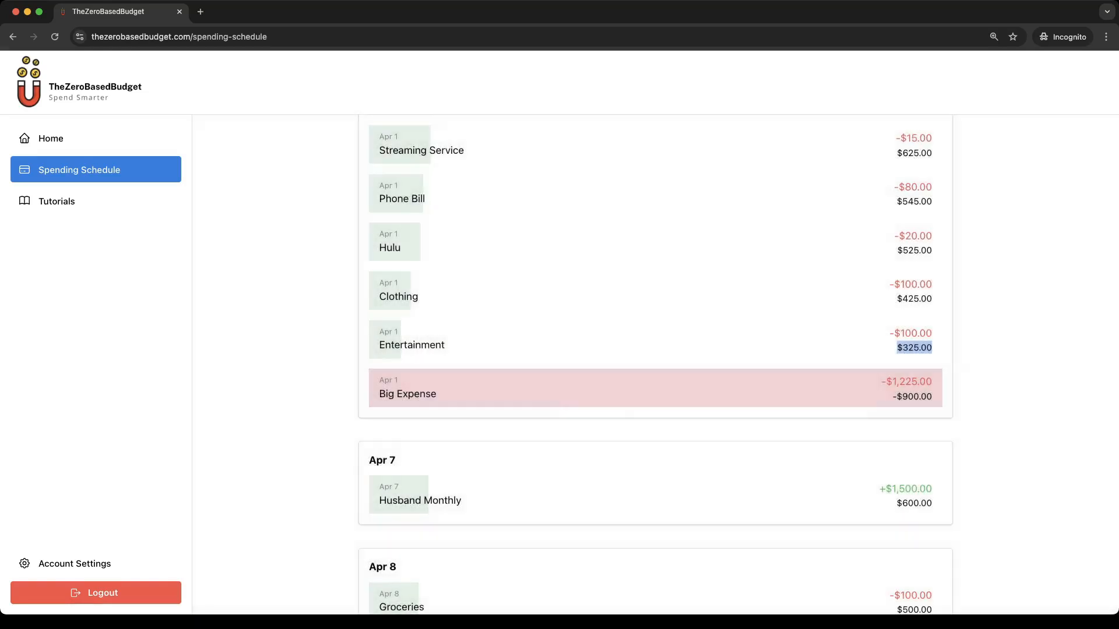
left_click(488, 387)
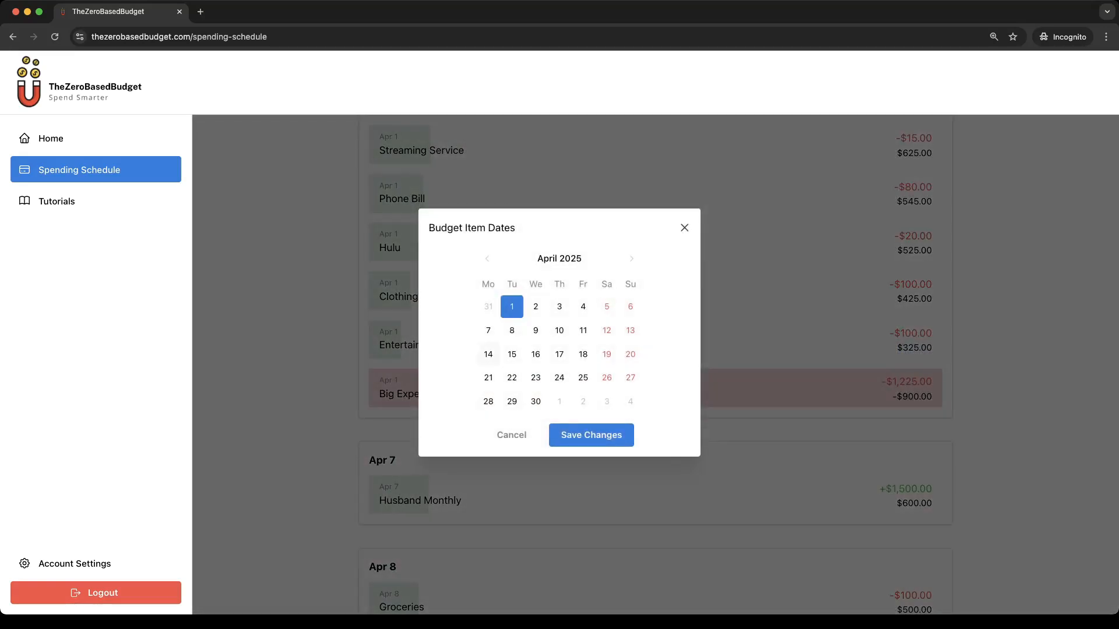
left_click(536, 307)
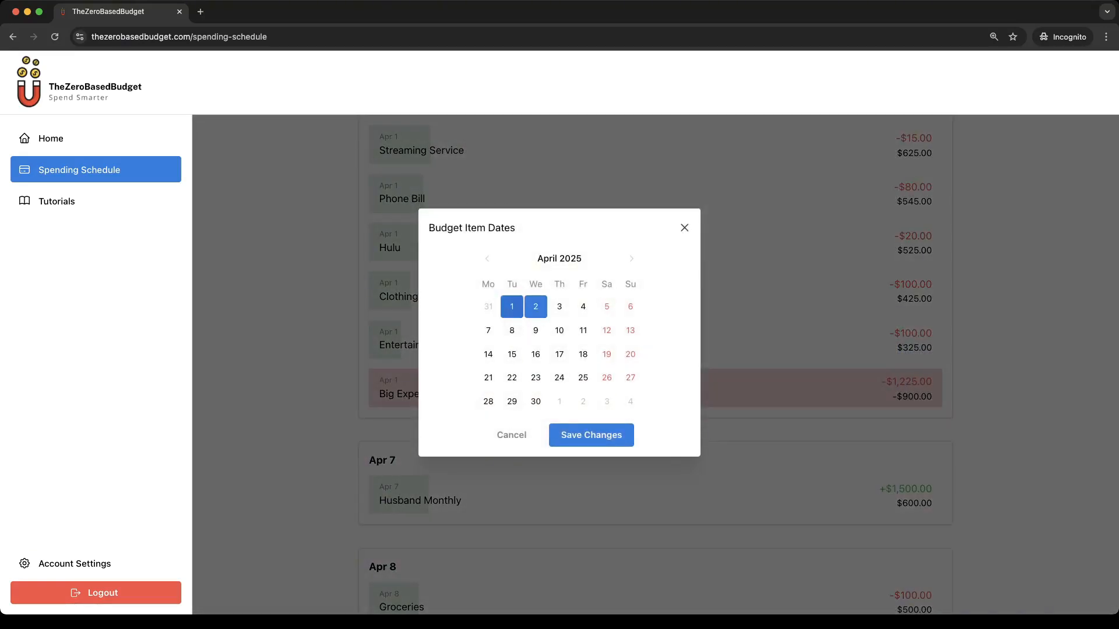
left_click(513, 307)
left_click(591, 435)
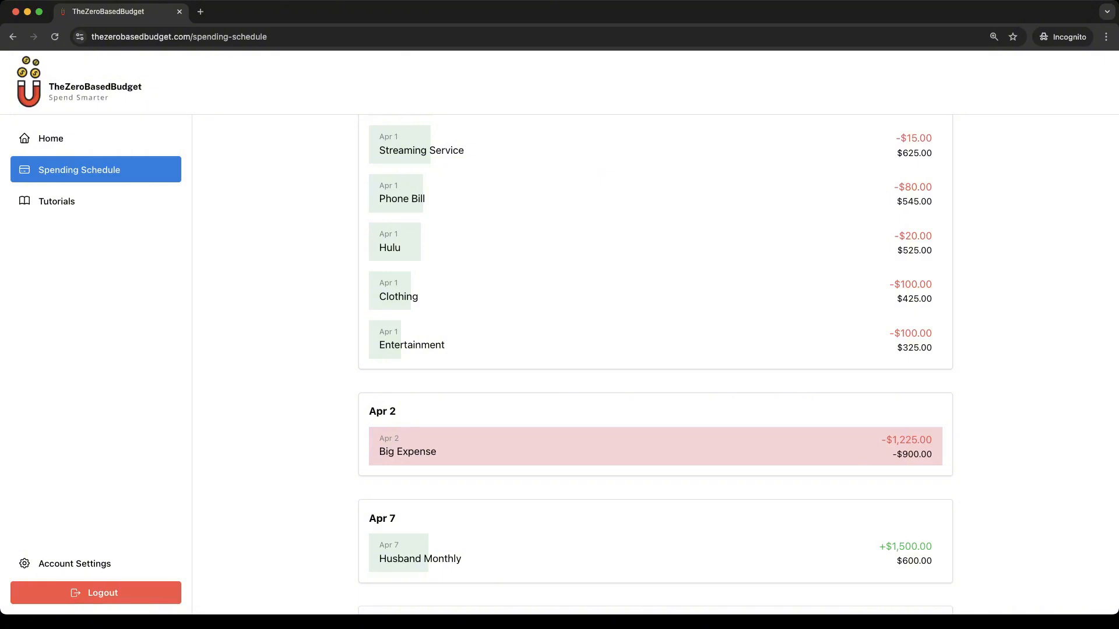
left_click_drag(933, 348, 896, 348)
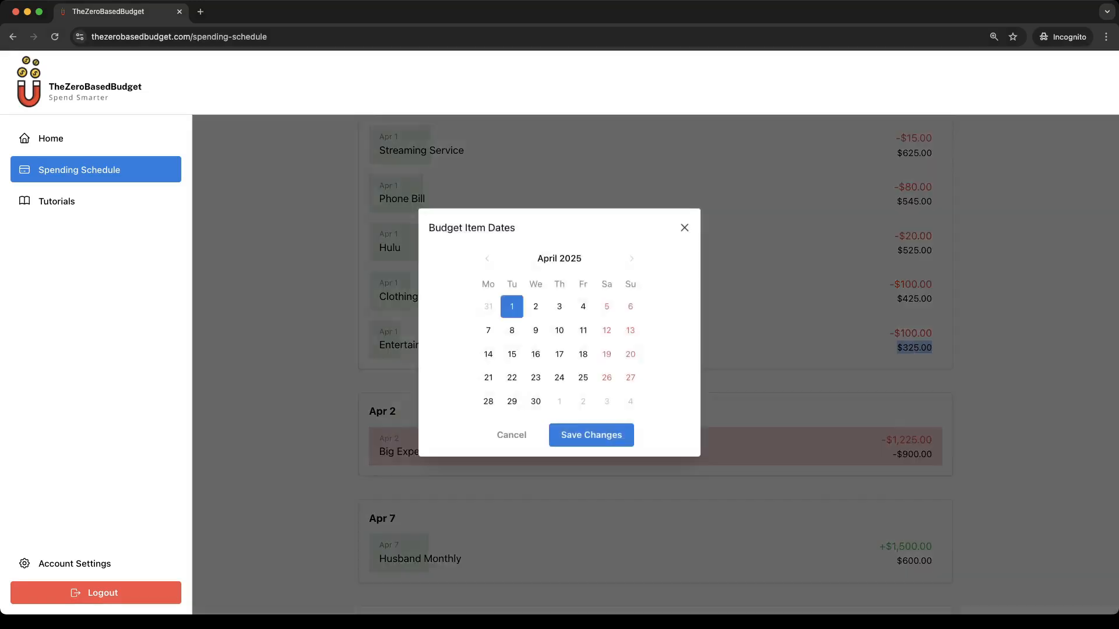
key("Escape")
- Reschedule the Husband Monthly income so its full $3,000.00 arrives on April 2 only, and review the April schedule
scroll(655, 362, "down", 2)
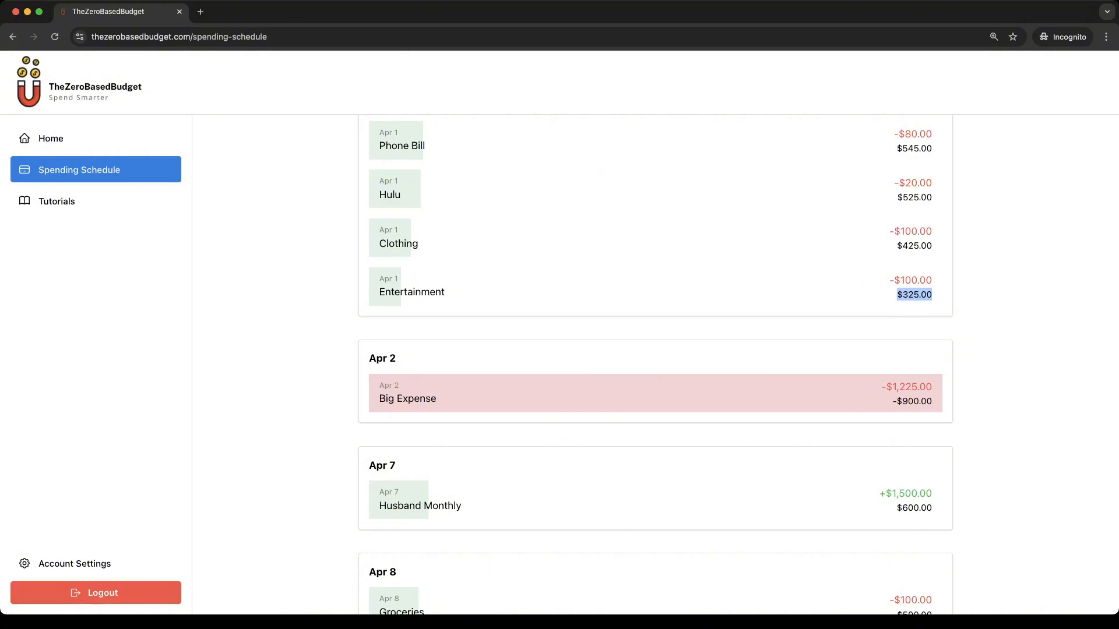
scroll(656, 366, "down", 10)
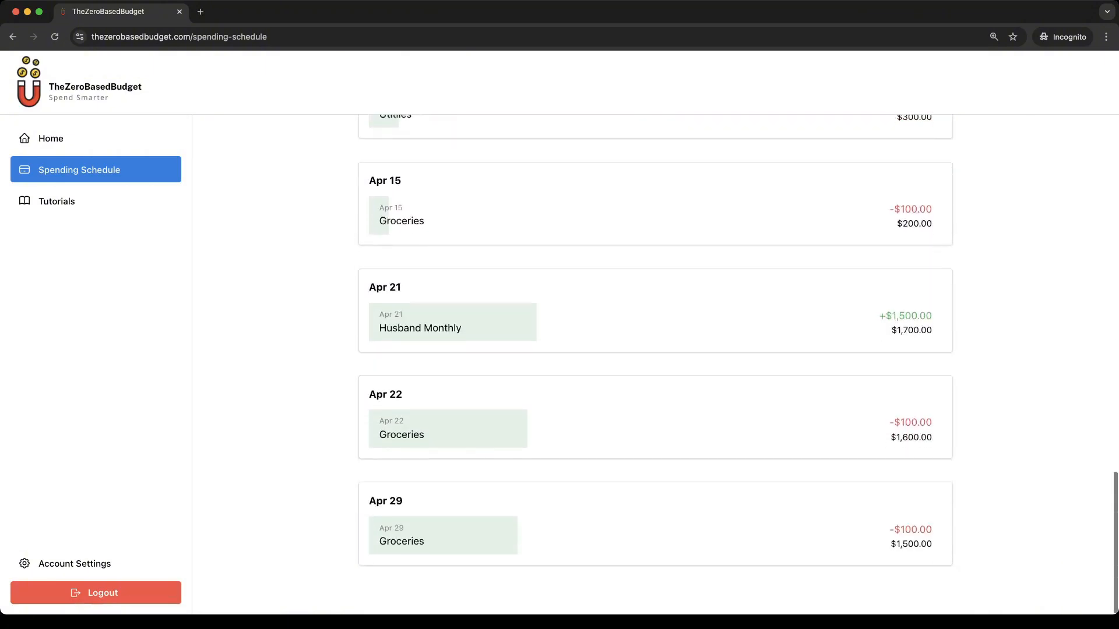
scroll(655, 365, "up", 2)
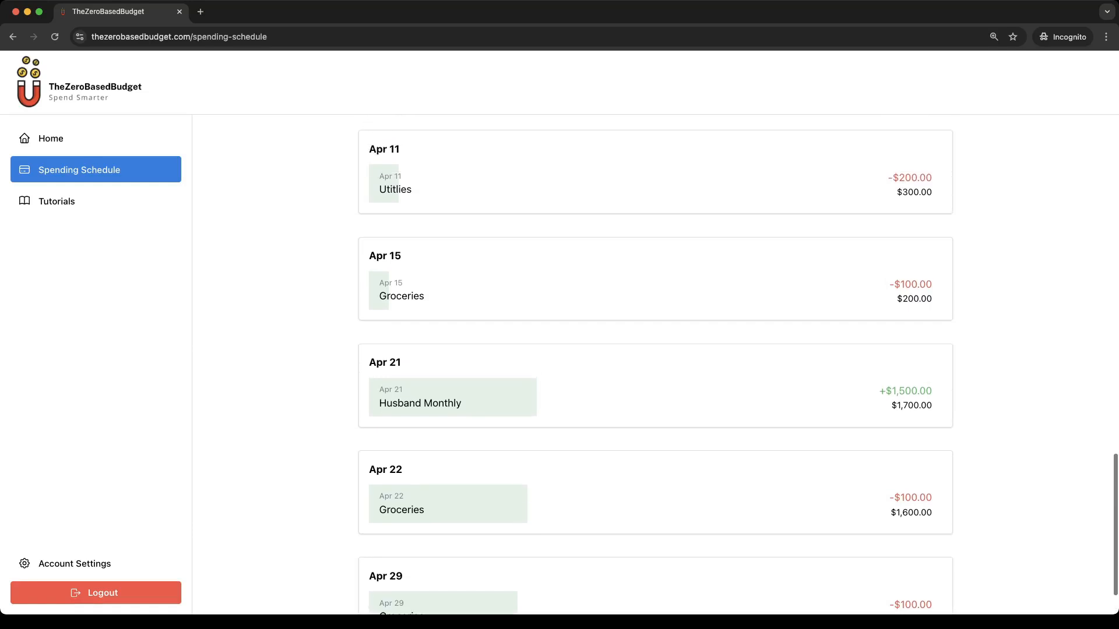
left_click(420, 403)
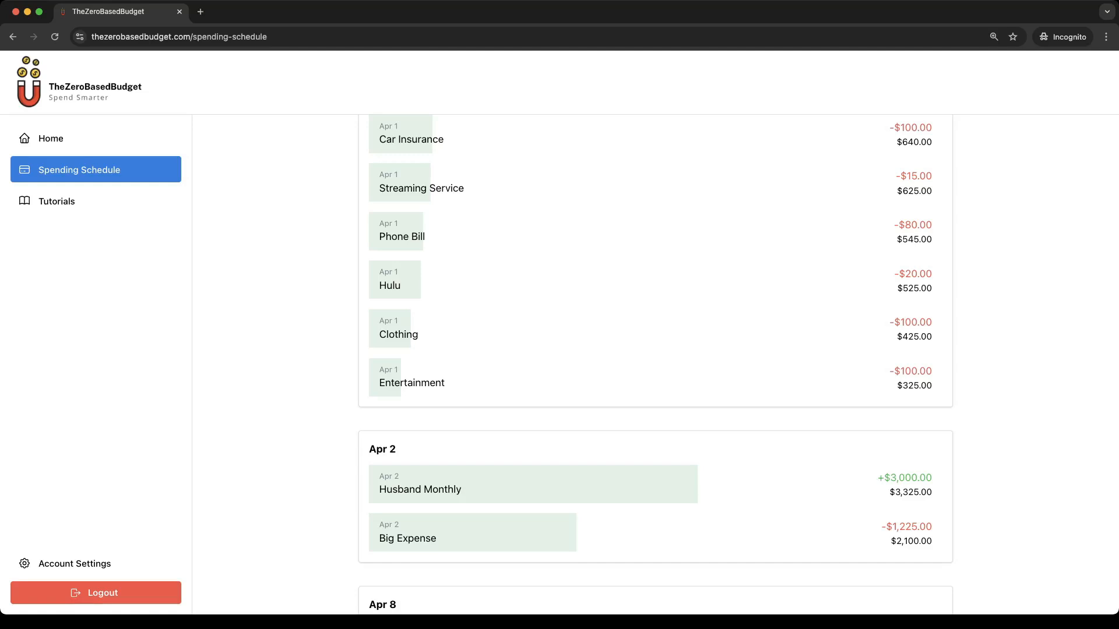
scroll(655, 365, "down", 9)
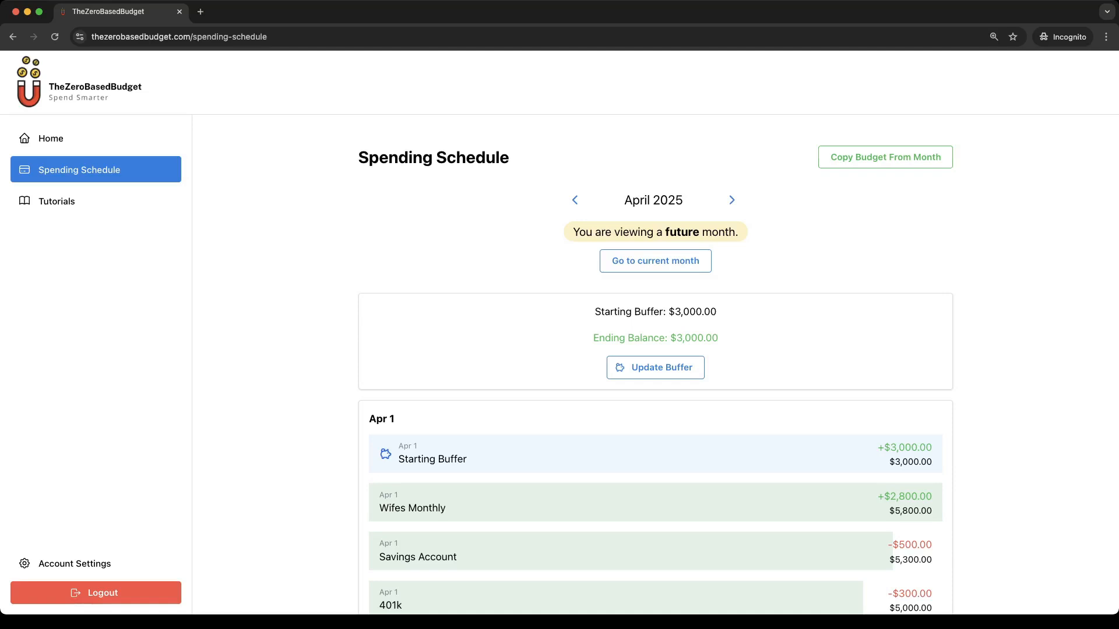
- Read through the Tutorials page down to its Get Started section and return to the April 2025 Budget Dashboard
left_click(56, 202)
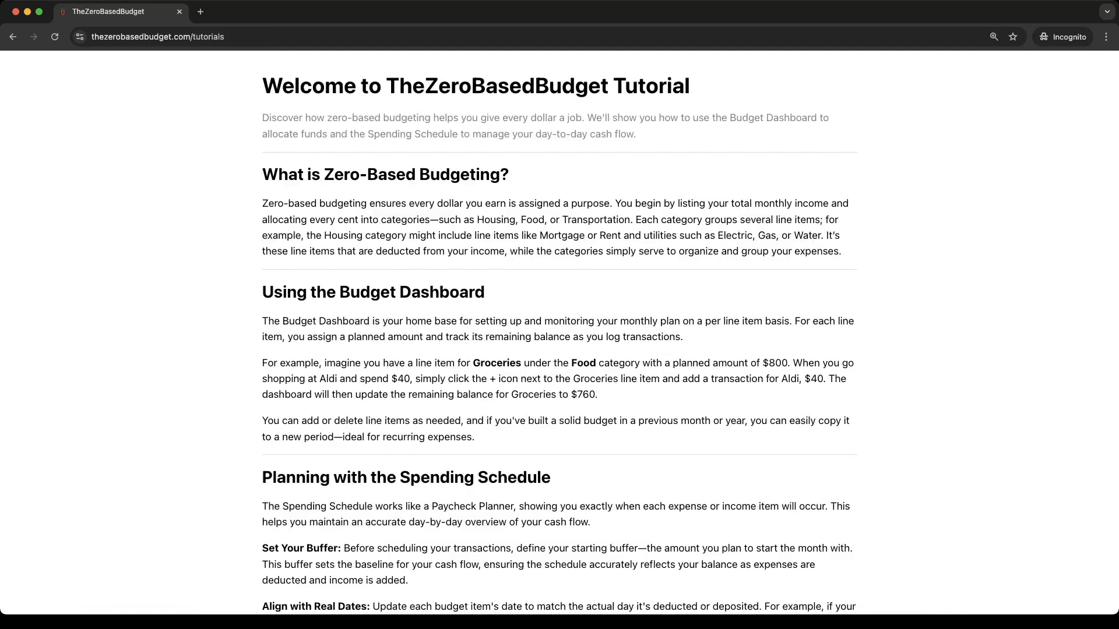
scroll(560, 332, "down", 5)
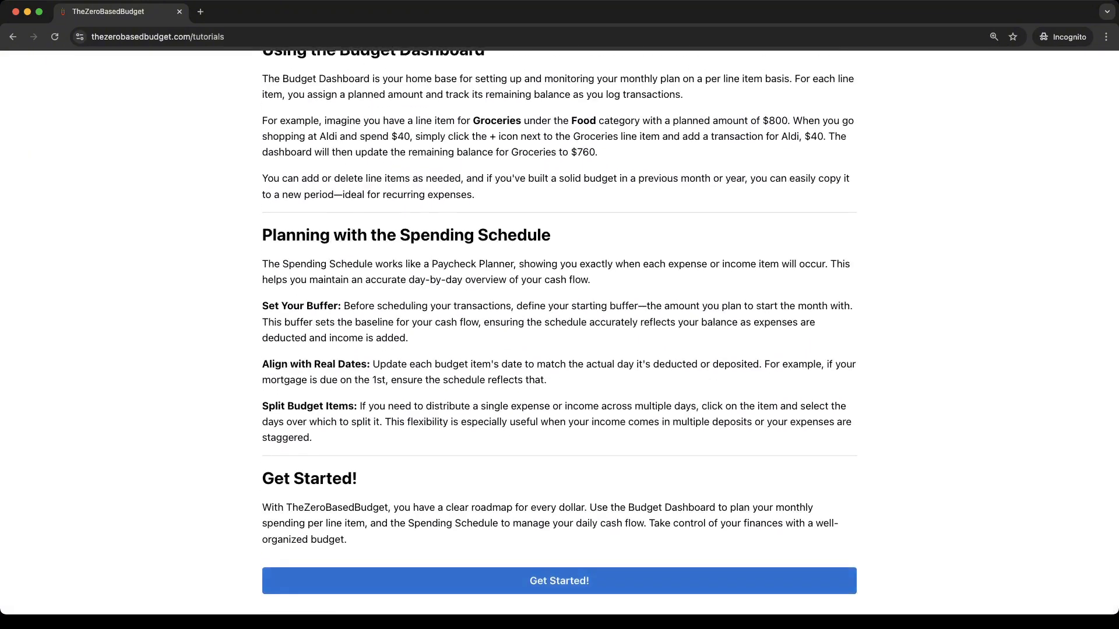
left_click(559, 581)
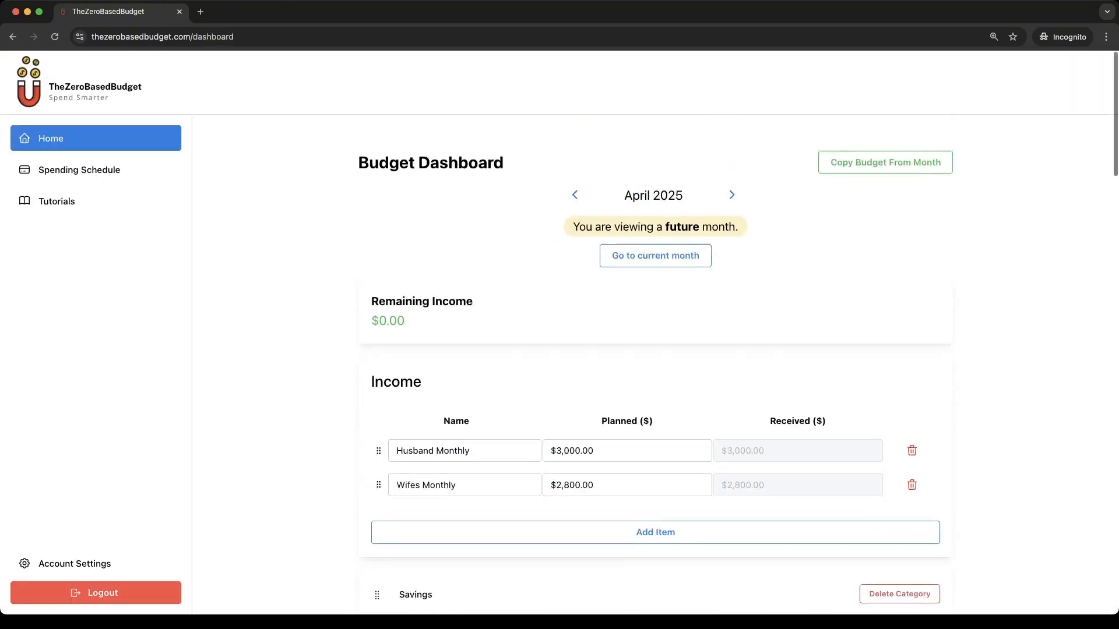